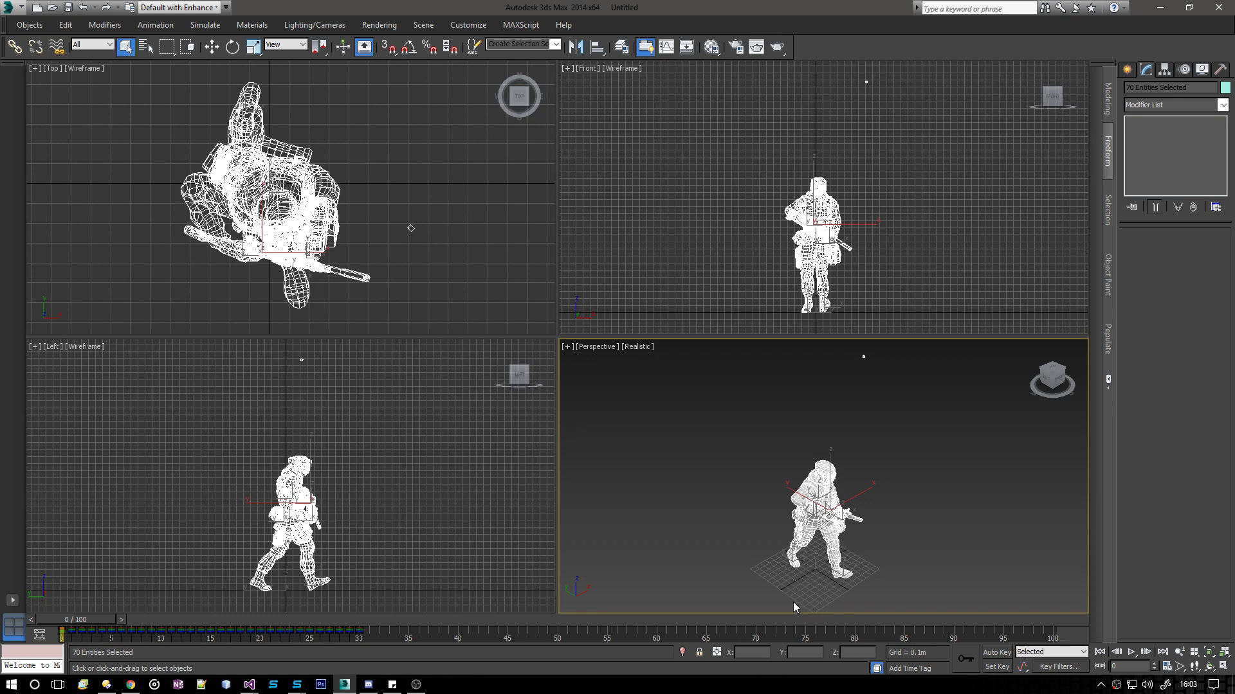
Clear the selection and unfreeze all frozen objects of the soldier model.
click(782, 568)
alt+middle_drag(839, 577, 846, 509)
key(z)
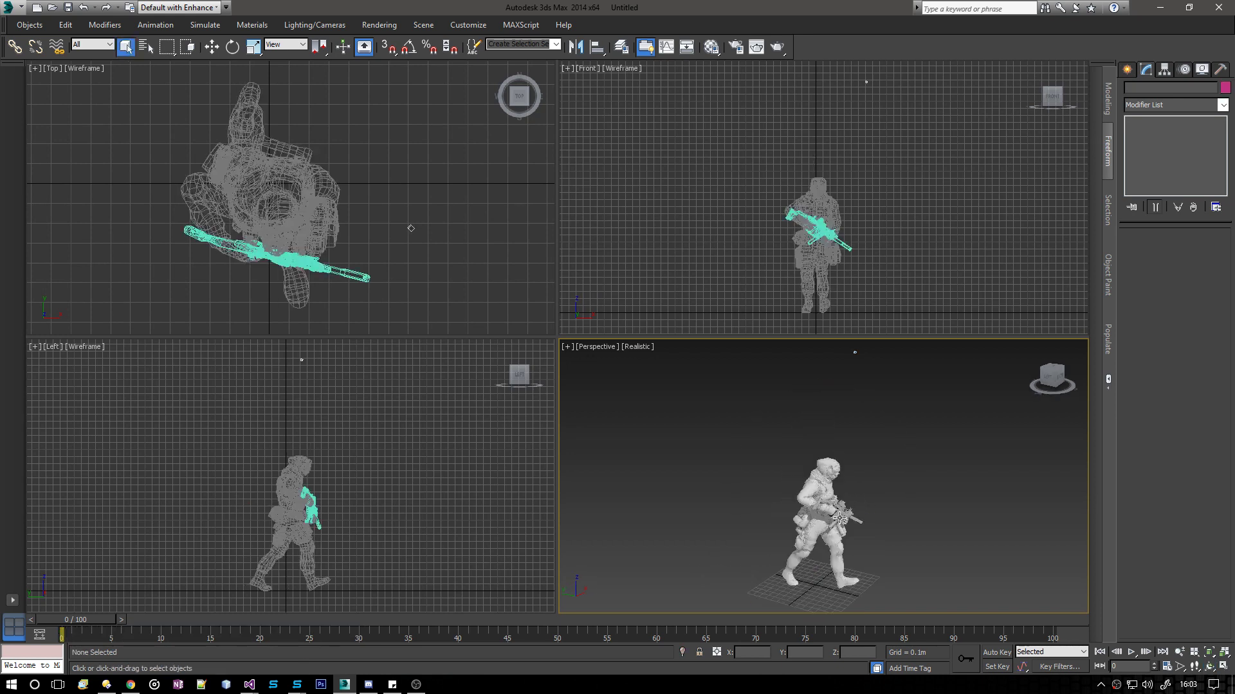
scroll(817, 508, up, 4)
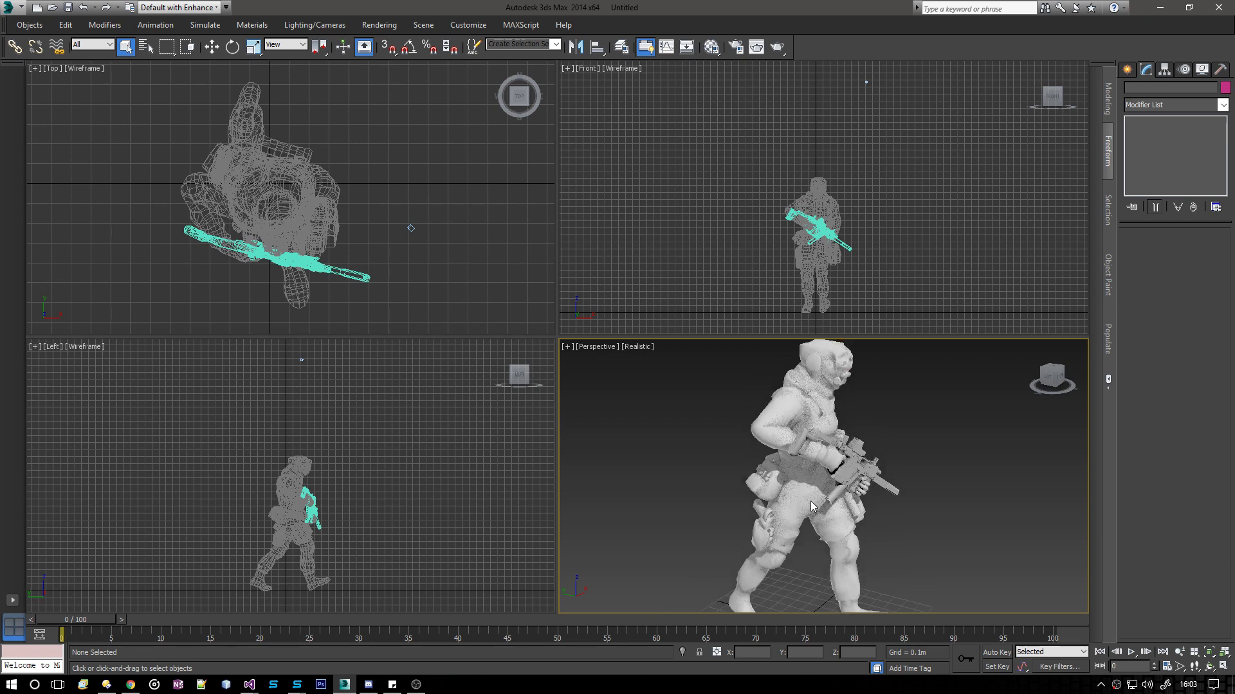
alt+middle_drag(813, 506, 891, 481)
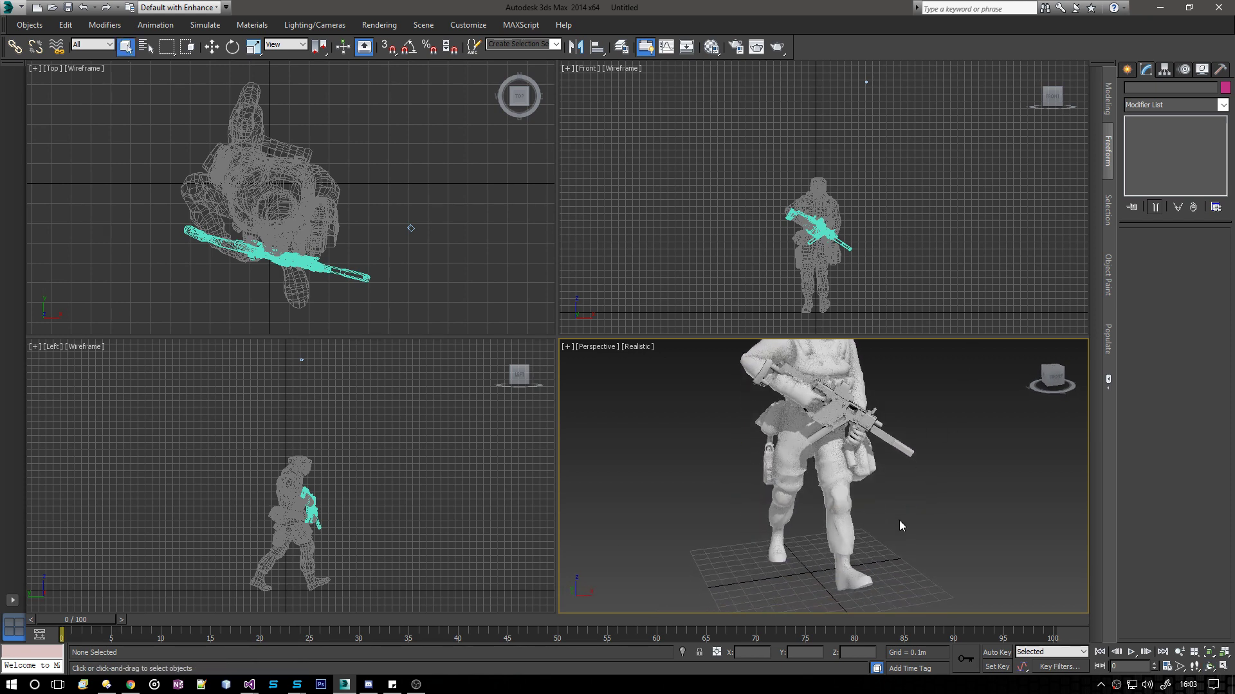
right_click(634, 419)
click(667, 342)
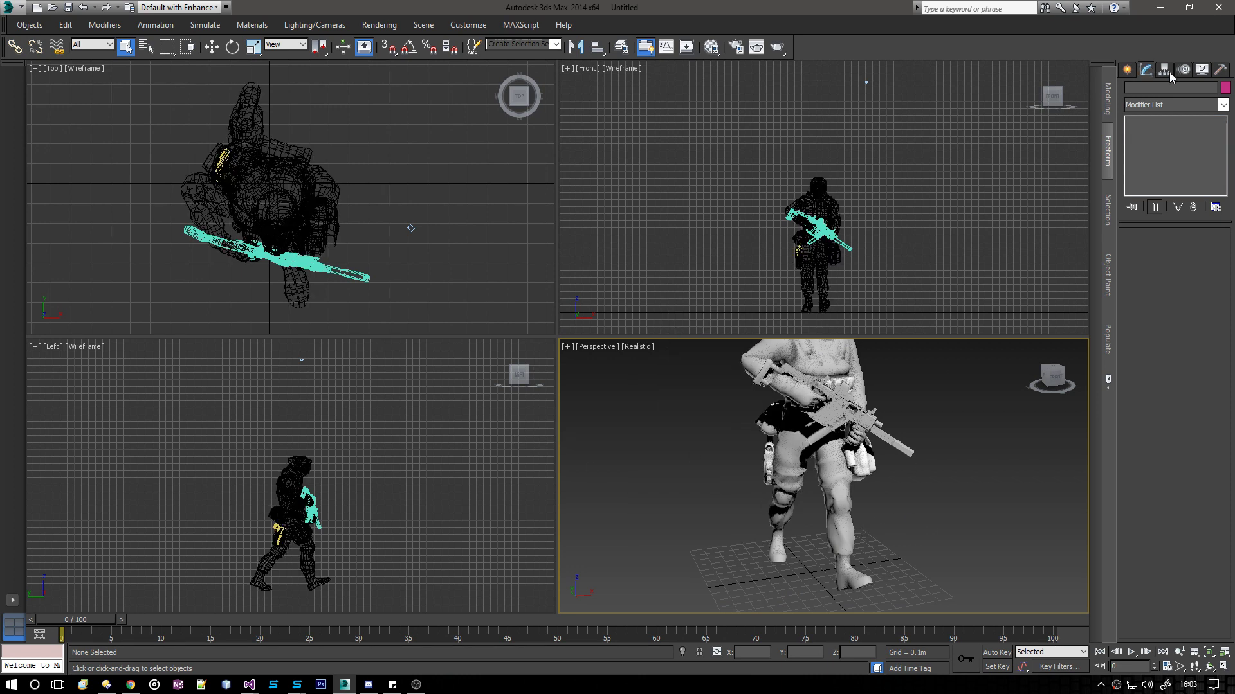
Create a small Dummy helper on the ground grid between the soldier's feet.
click(1200, 70)
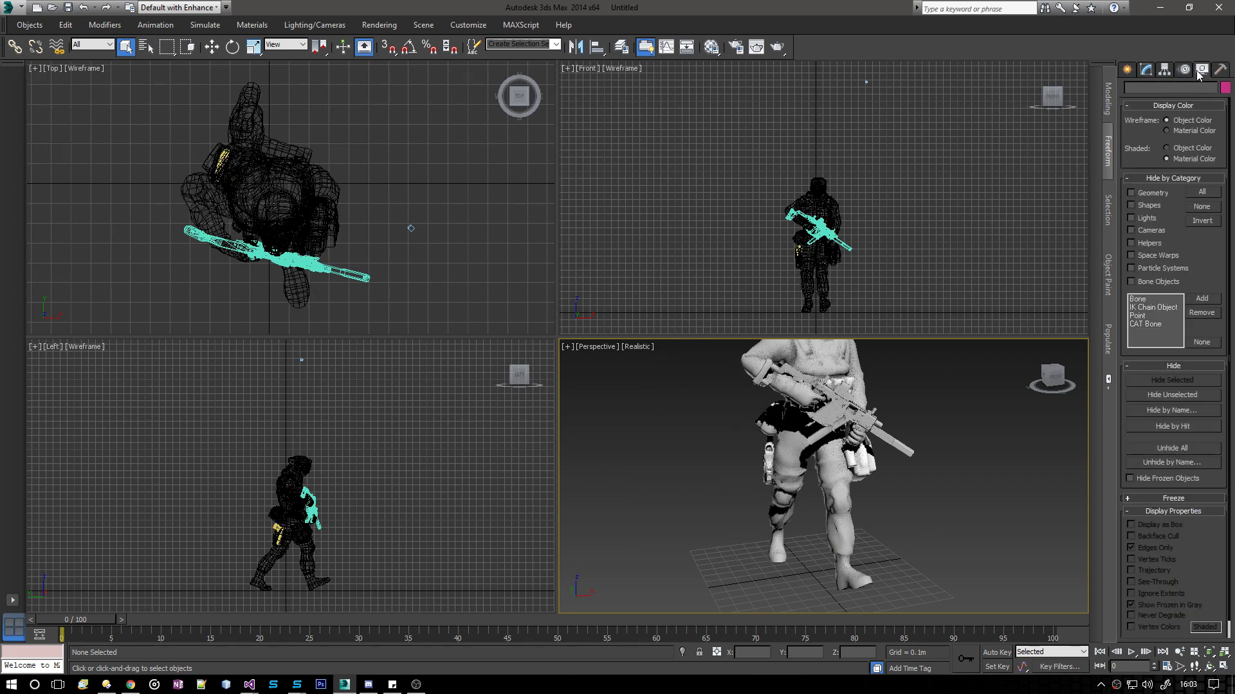
click(1127, 69)
click(1223, 90)
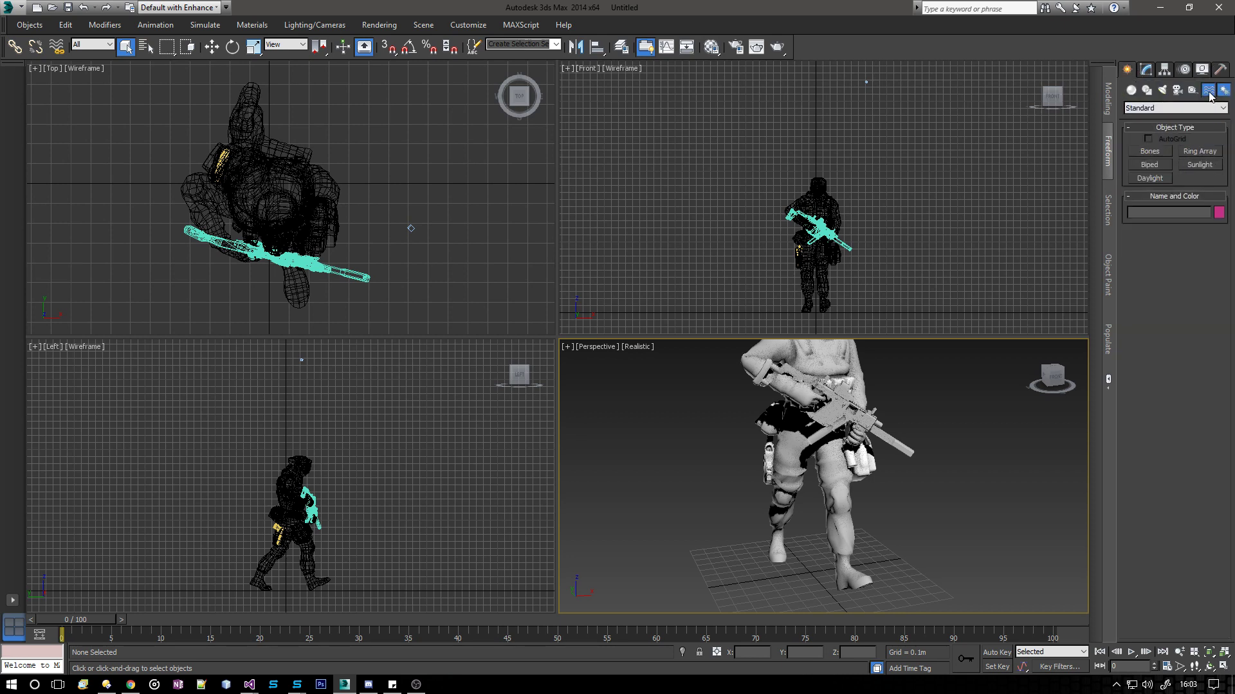
click(1209, 90)
click(1192, 90)
click(1149, 151)
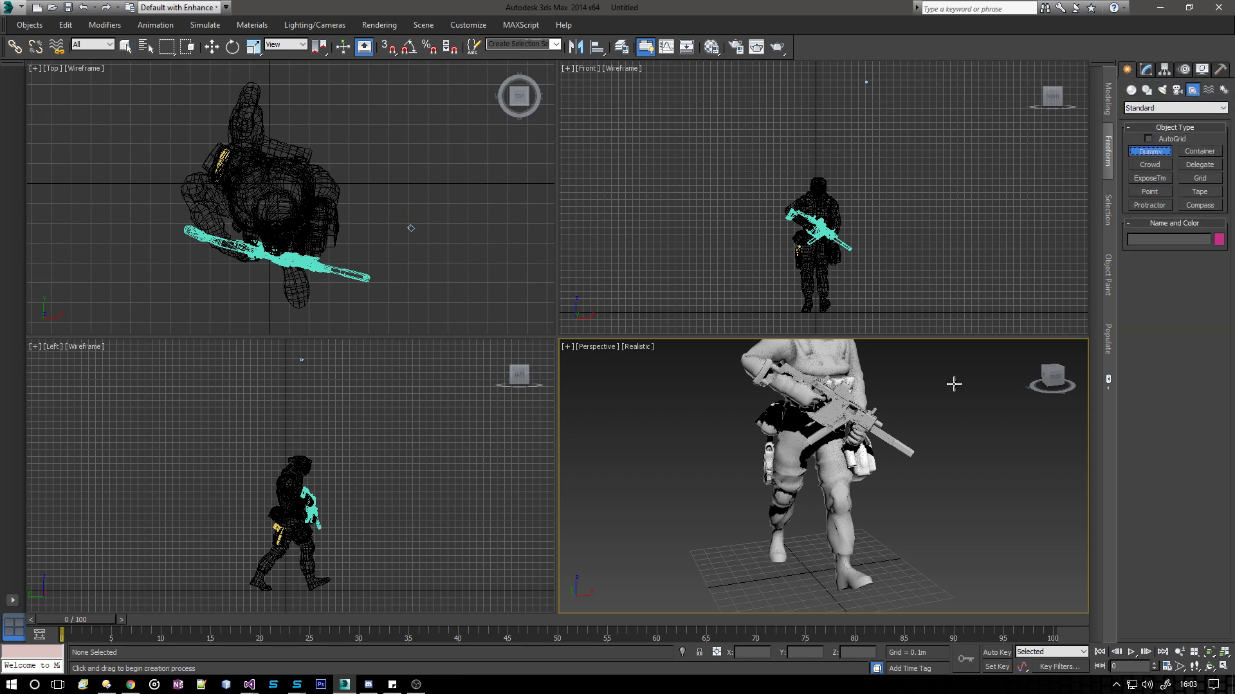
drag(809, 572, 814, 583)
right_click(815, 583)
Place the dummy at the world origin with X, Y and Z at 0 and rename it Rootnode.
key(w)
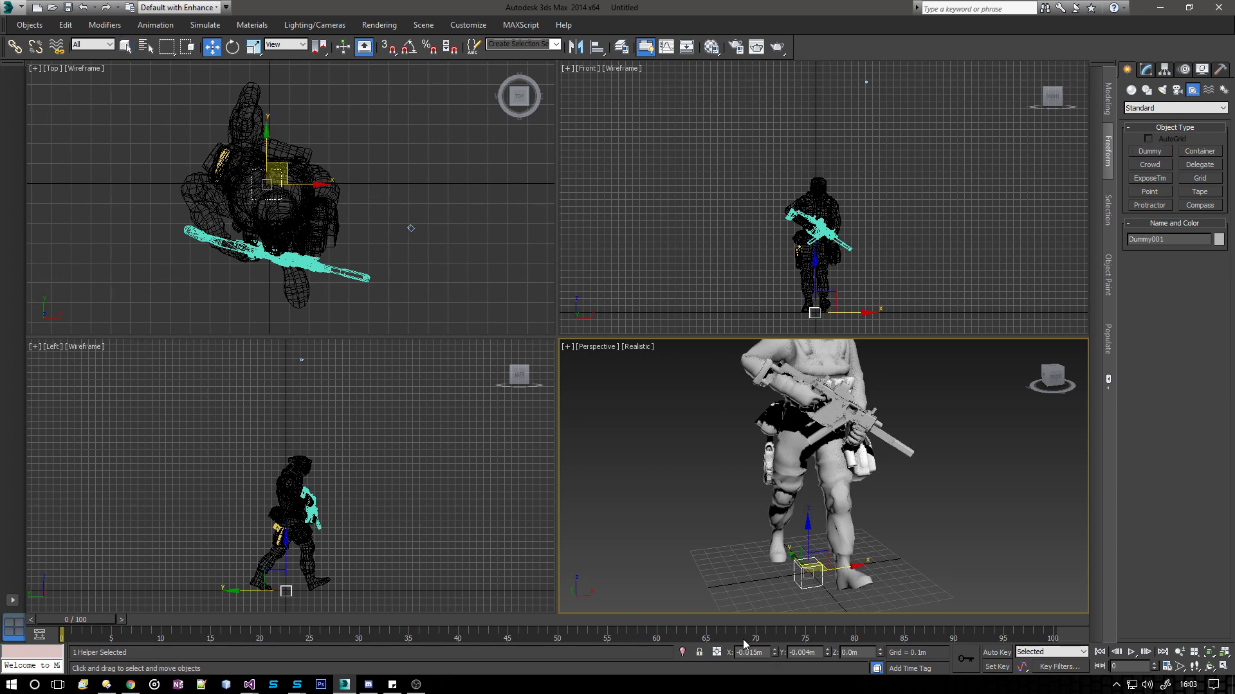
click(751, 652)
right_click(827, 654)
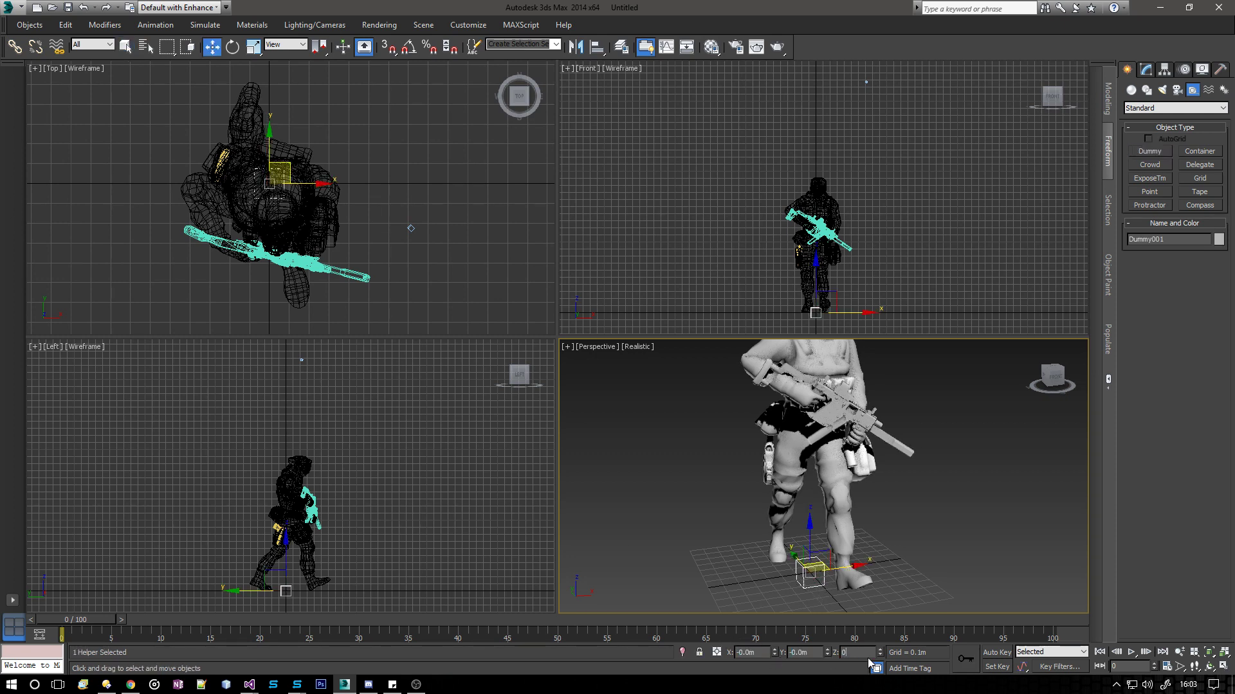
click(1180, 244)
text(Rootnode)
Link the top node of the soldier's skeleton to Rootnode in the Schematic View and arrange Rootnode above the hierarchy.
click(687, 47)
click(587, 110)
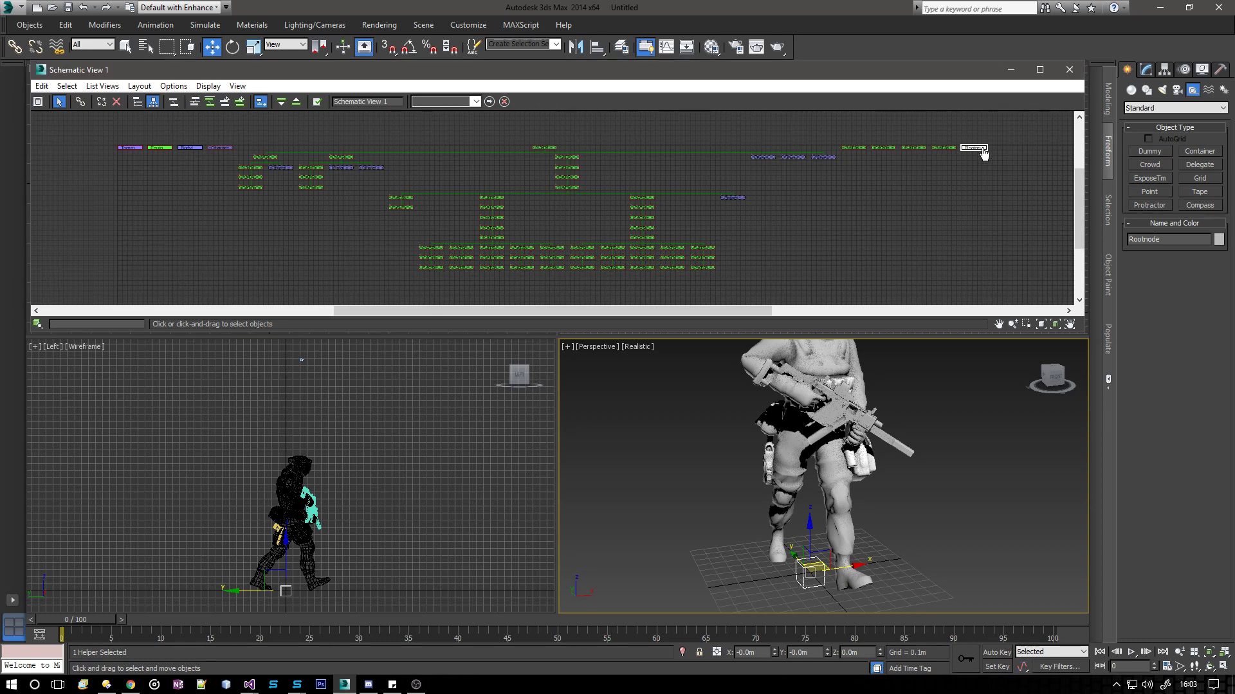
drag(984, 153, 542, 128)
click(79, 101)
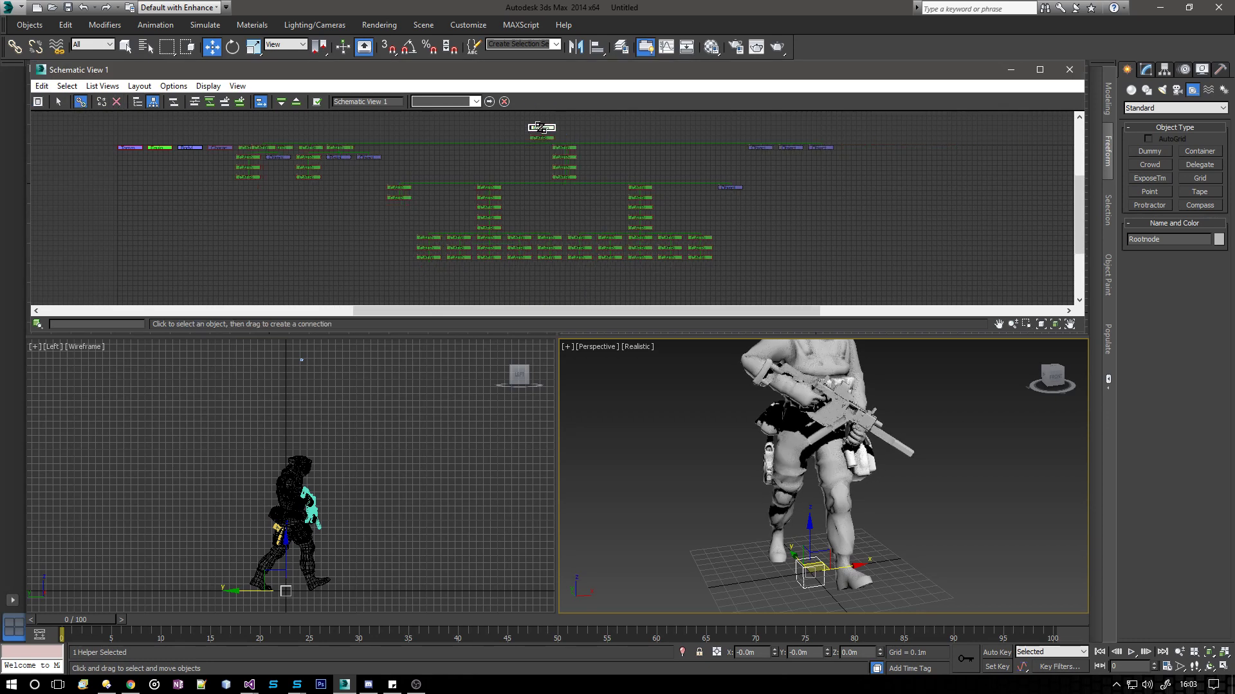
click(59, 101)
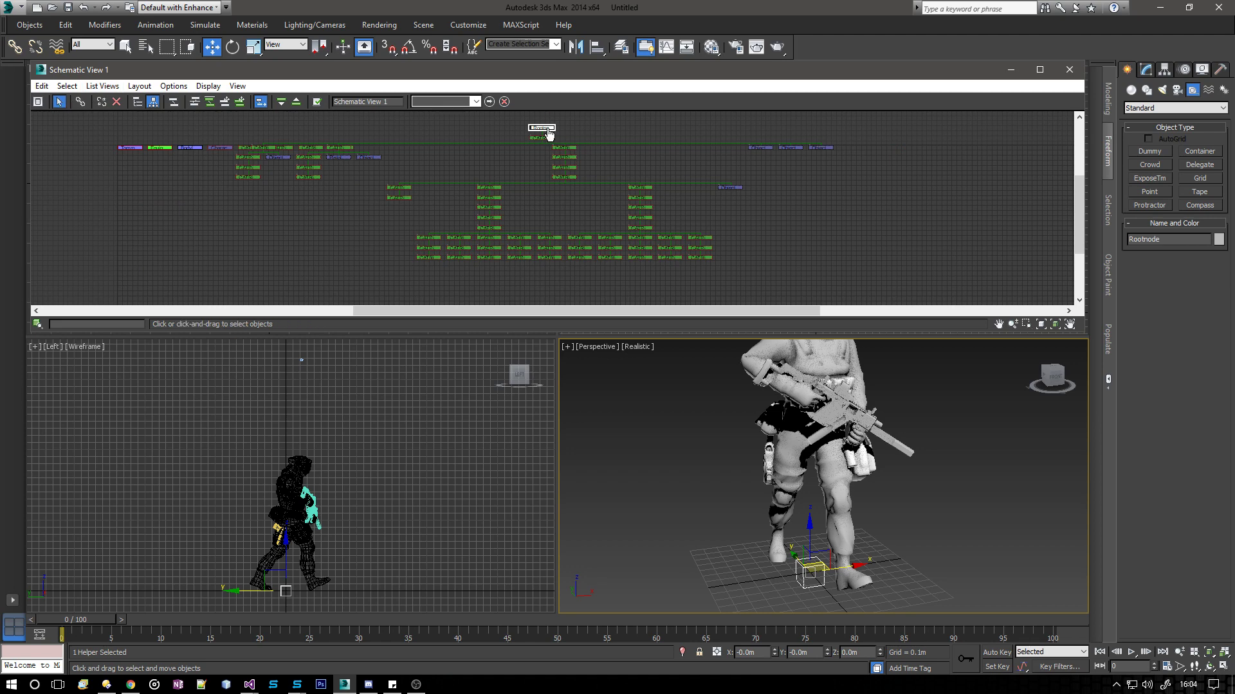
drag(547, 131, 565, 196)
click(442, 200)
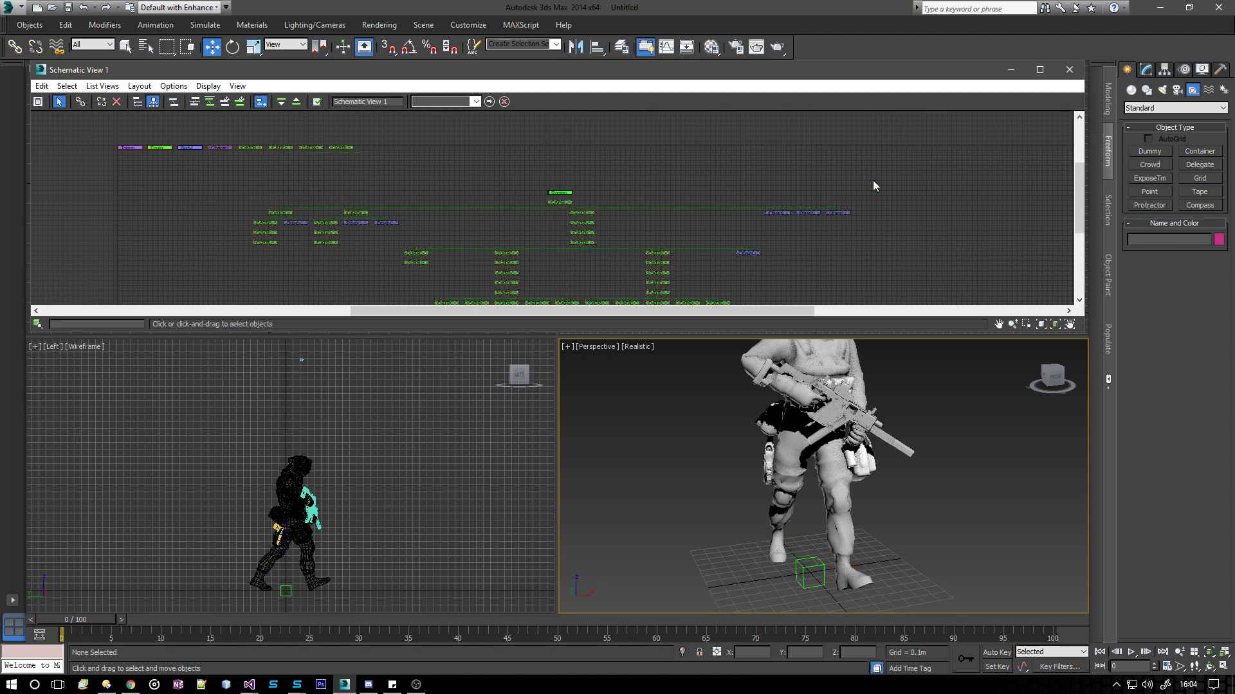
click(1069, 71)
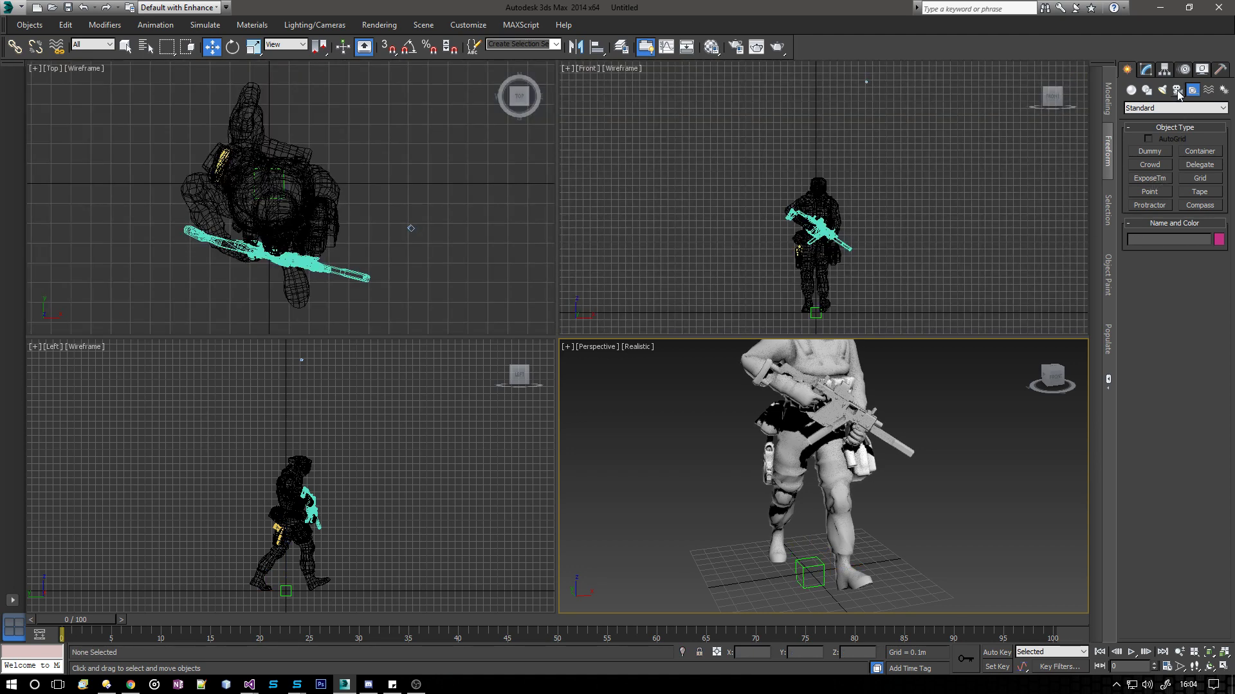
Create a single bone in the Top view, starting over the rear part of the gun.
scroll(276, 241, up, 7)
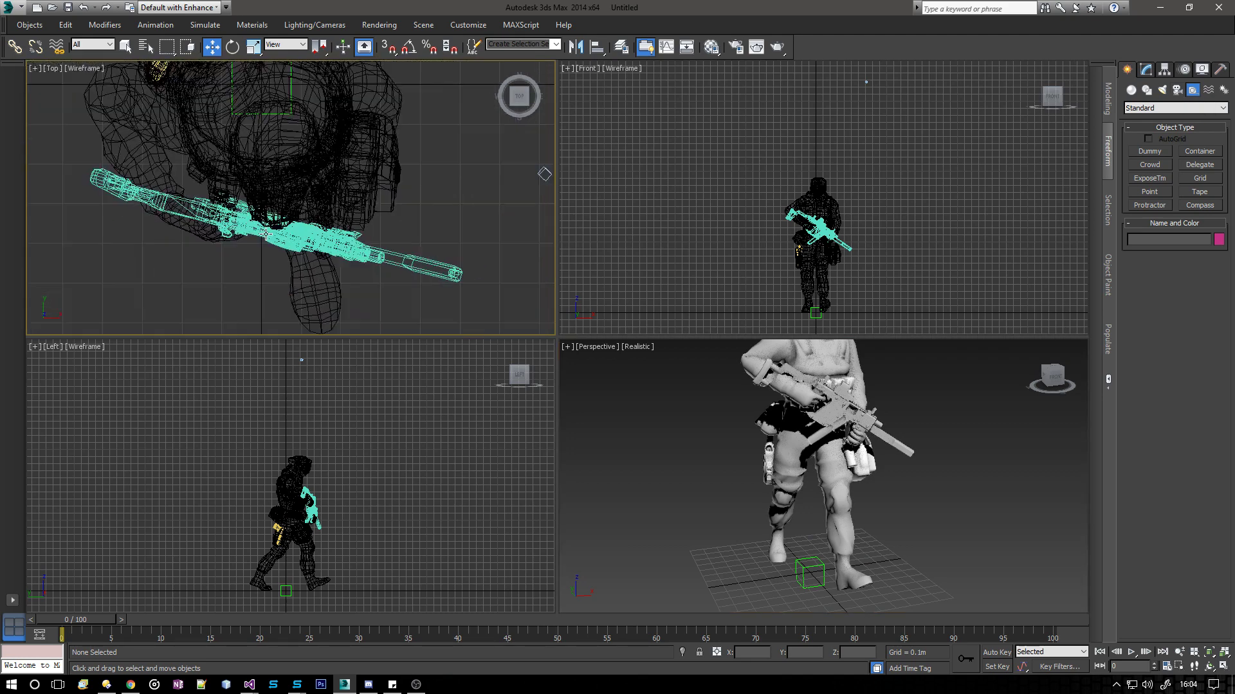
scroll(801, 240, up, 2)
scroll(371, 468, up, 3)
scroll(298, 245, up, 6)
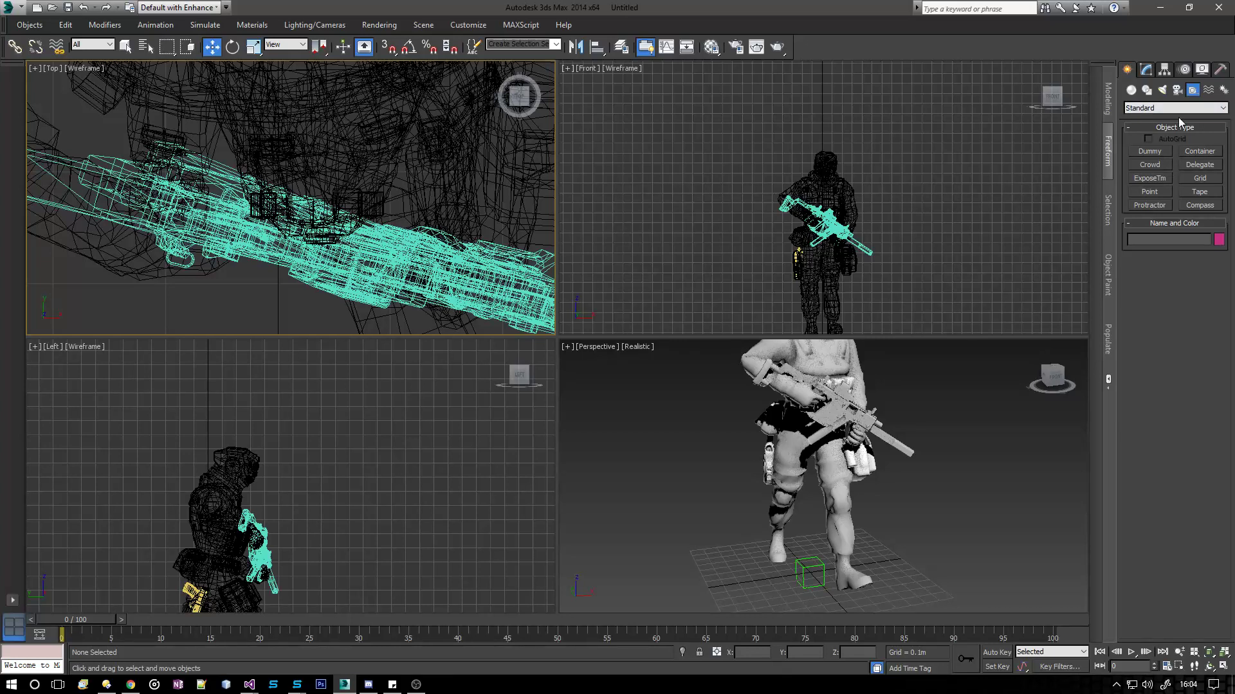
click(1221, 92)
click(1148, 151)
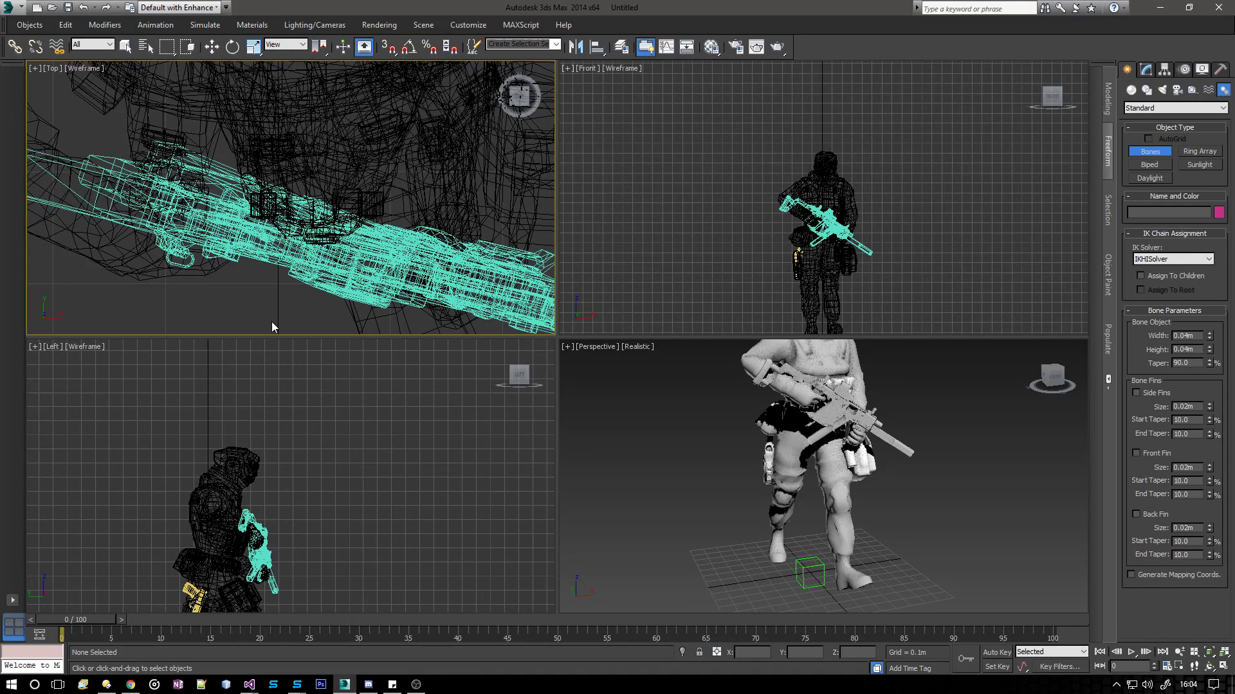
click(189, 210)
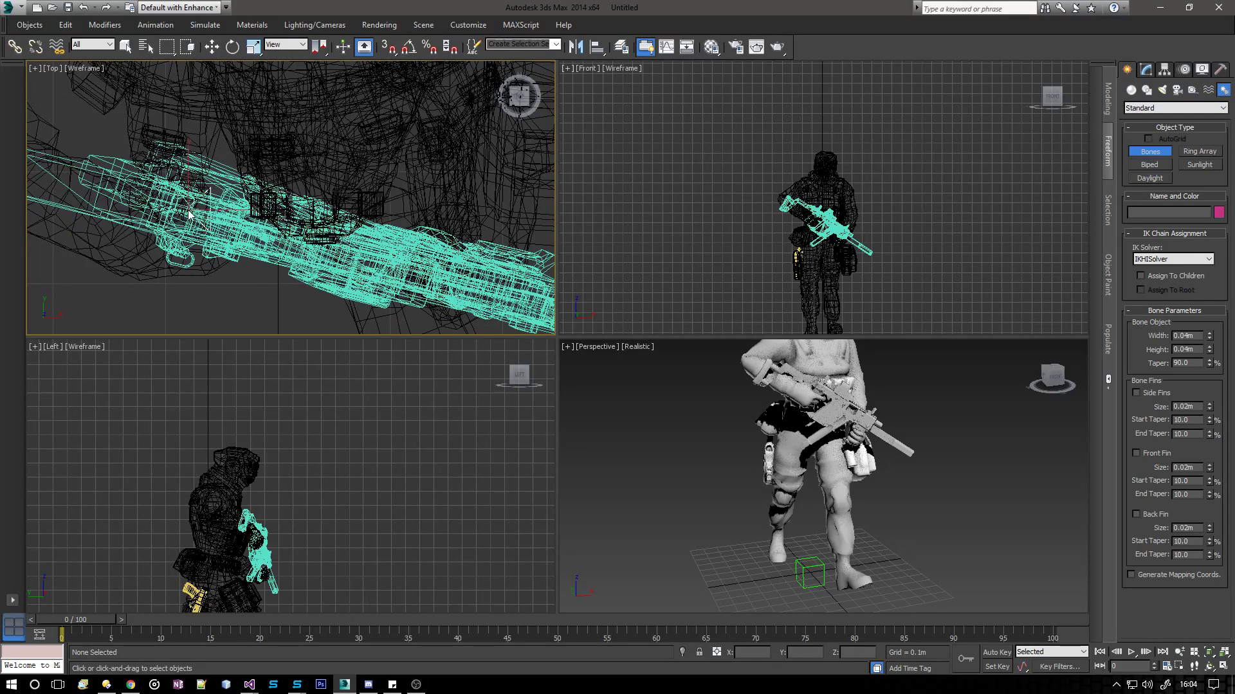
click(525, 307)
right_click(551, 302)
click(582, 335)
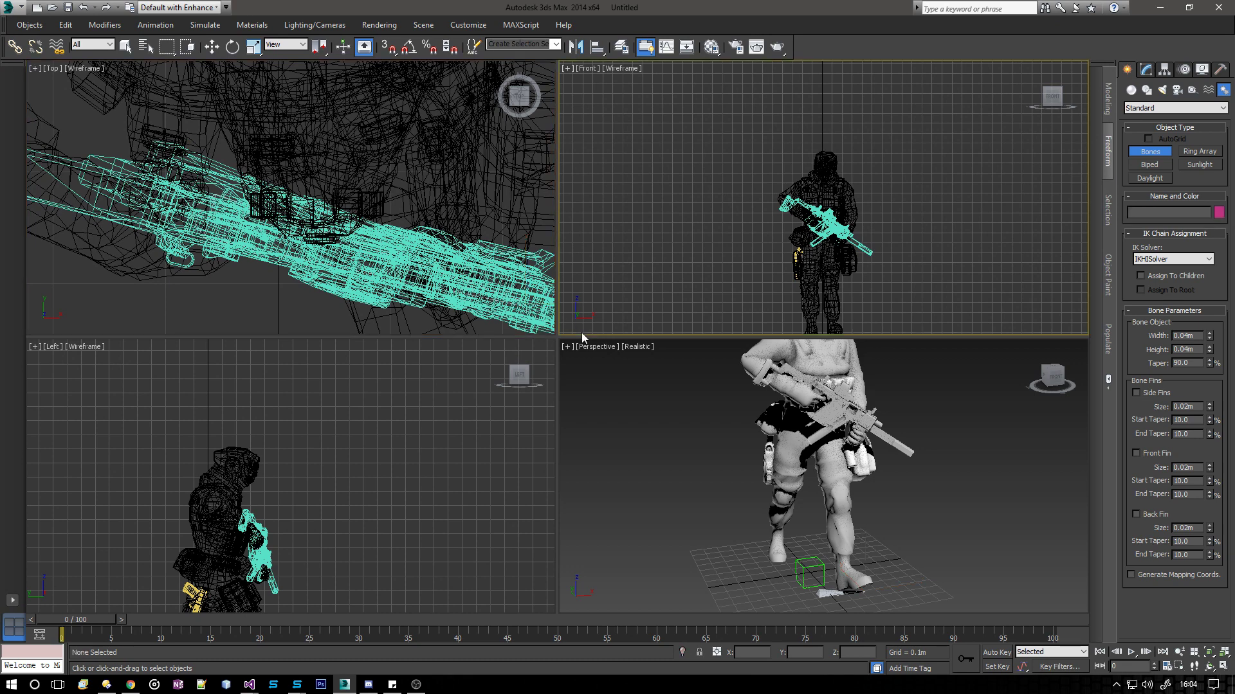
Raise the new bone from the ground to the gun, to a height of about 1.27 m.
middle_drag(314, 532, 362, 346)
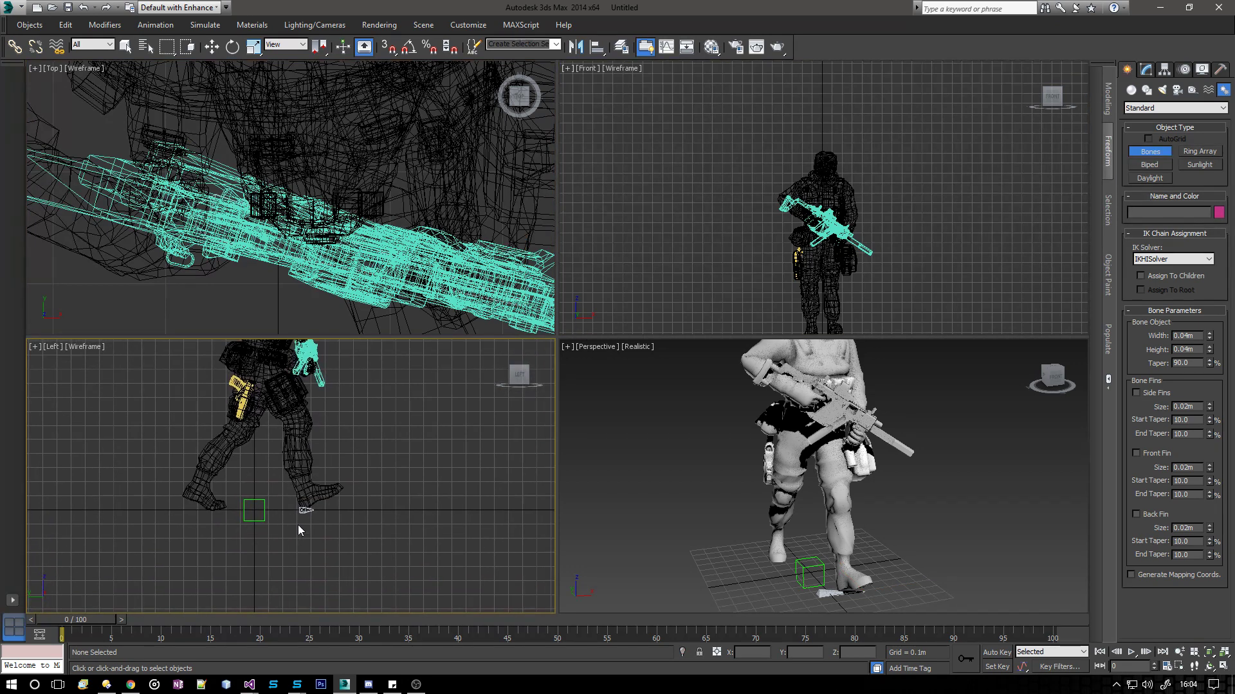
click(301, 510)
key(w)
click(304, 512)
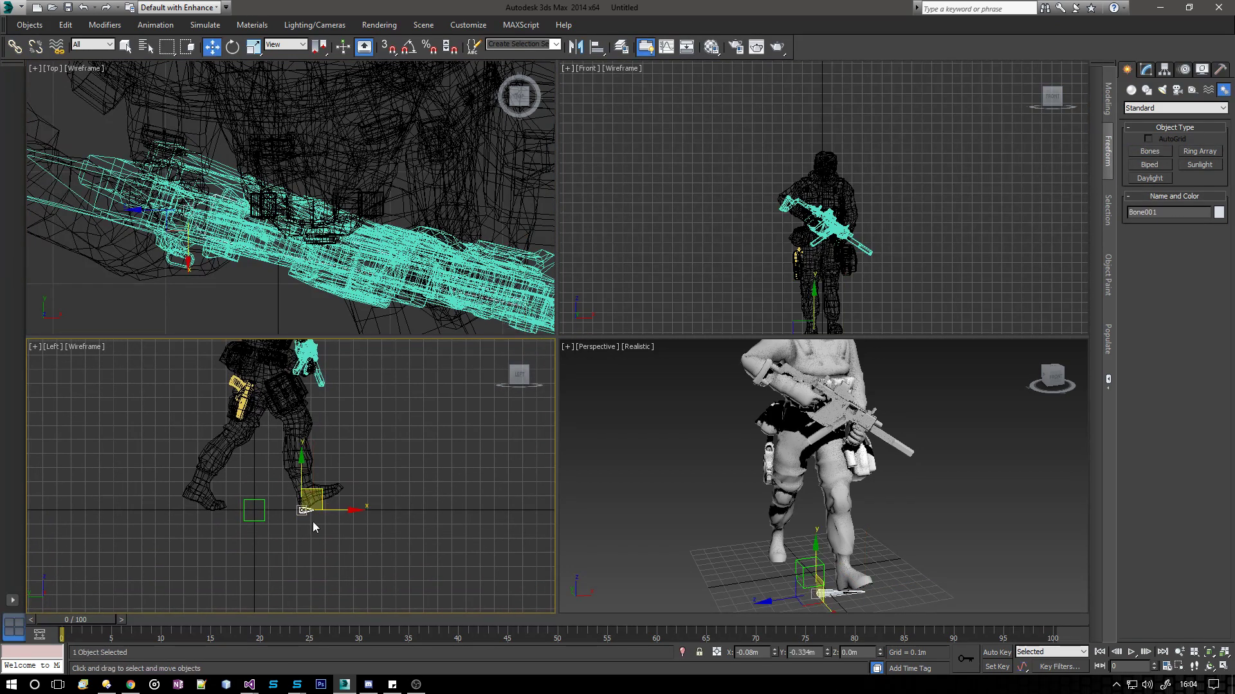
drag(304, 461, 304, 297)
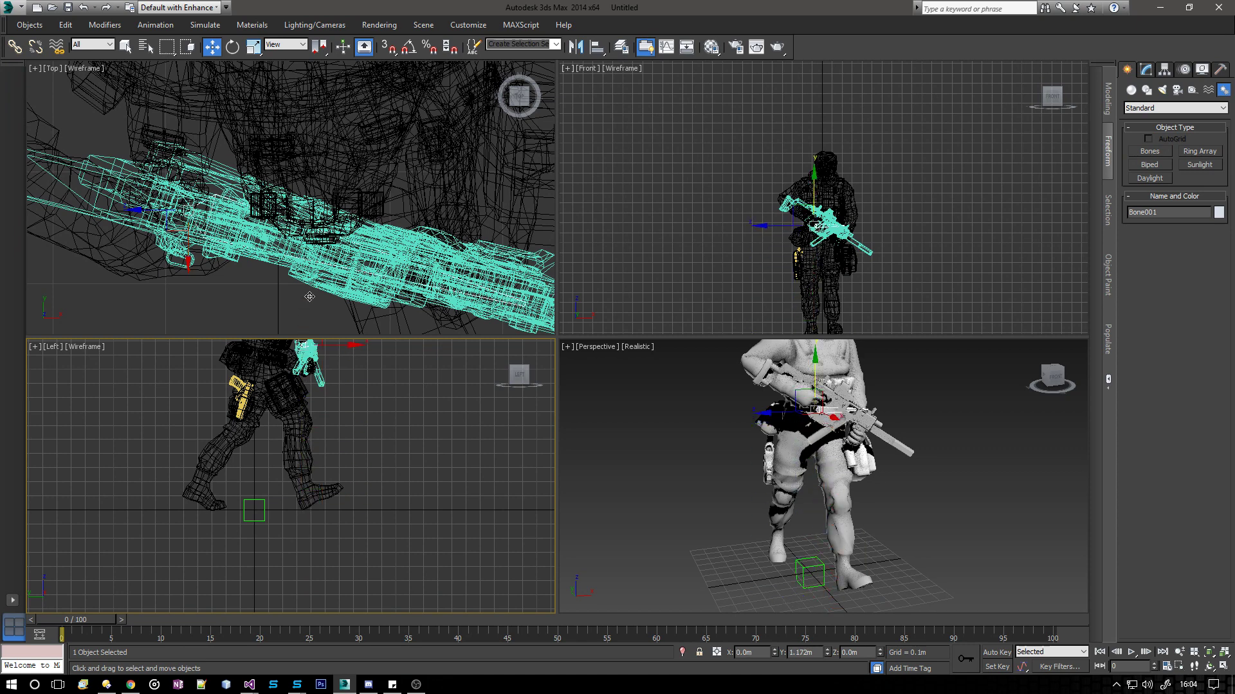
scroll(815, 213, up, 5)
scroll(815, 213, up, 3)
middle_drag(804, 301, 779, 222)
scroll(779, 222, up, 2)
drag(784, 233, 788, 177)
scroll(825, 396, up, 6)
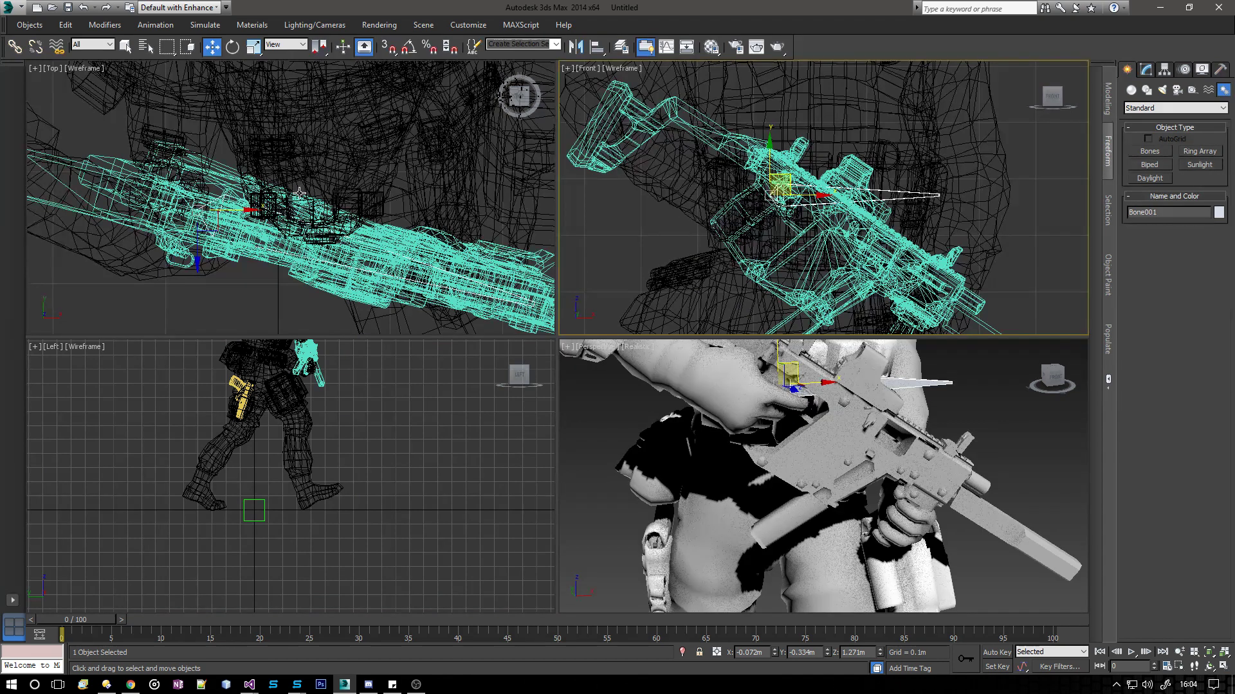
middle_drag(289, 193, 280, 189)
middle_drag(306, 422, 264, 479)
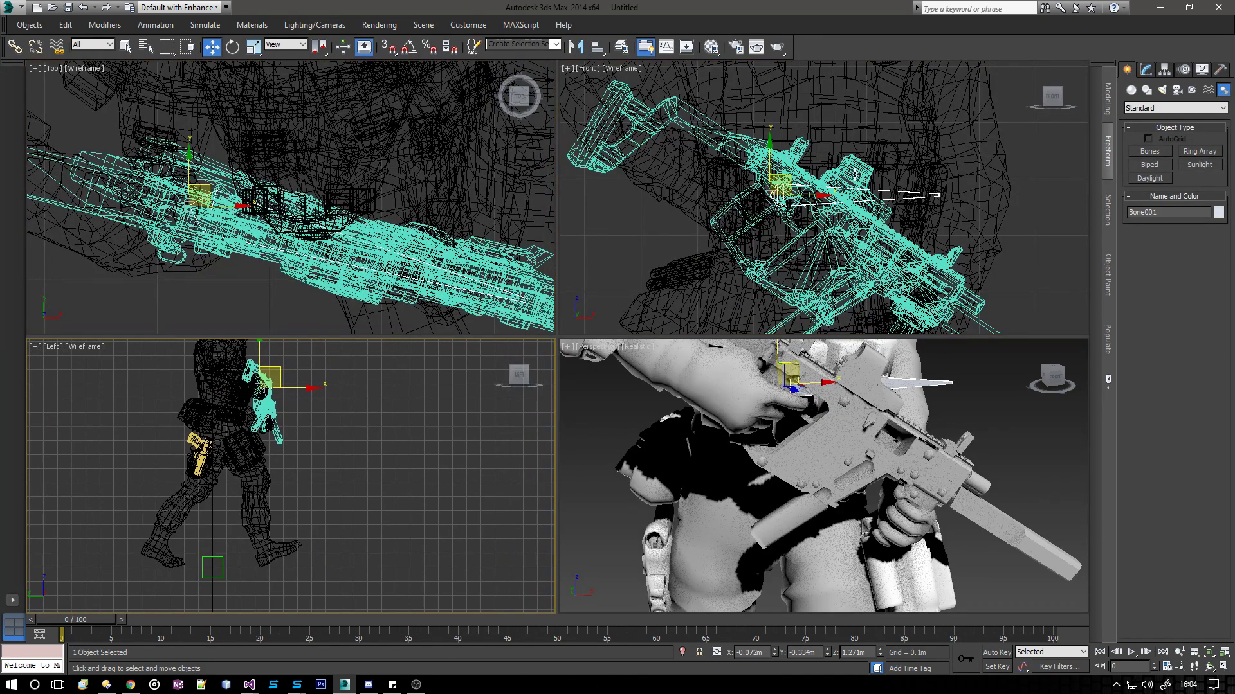
Rotate the bone in the Local coordinate system so it lines up with the gun's barrel in the Front view.
middle_click(819, 173)
key(e)
click(286, 44)
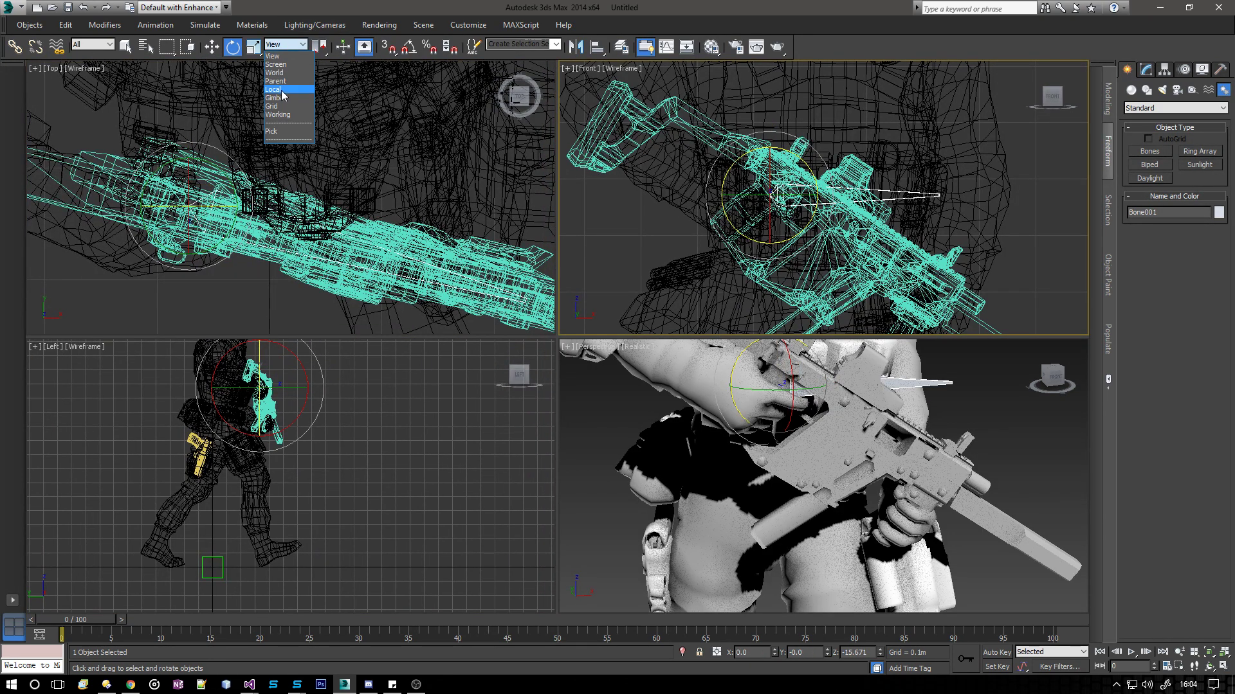
click(283, 96)
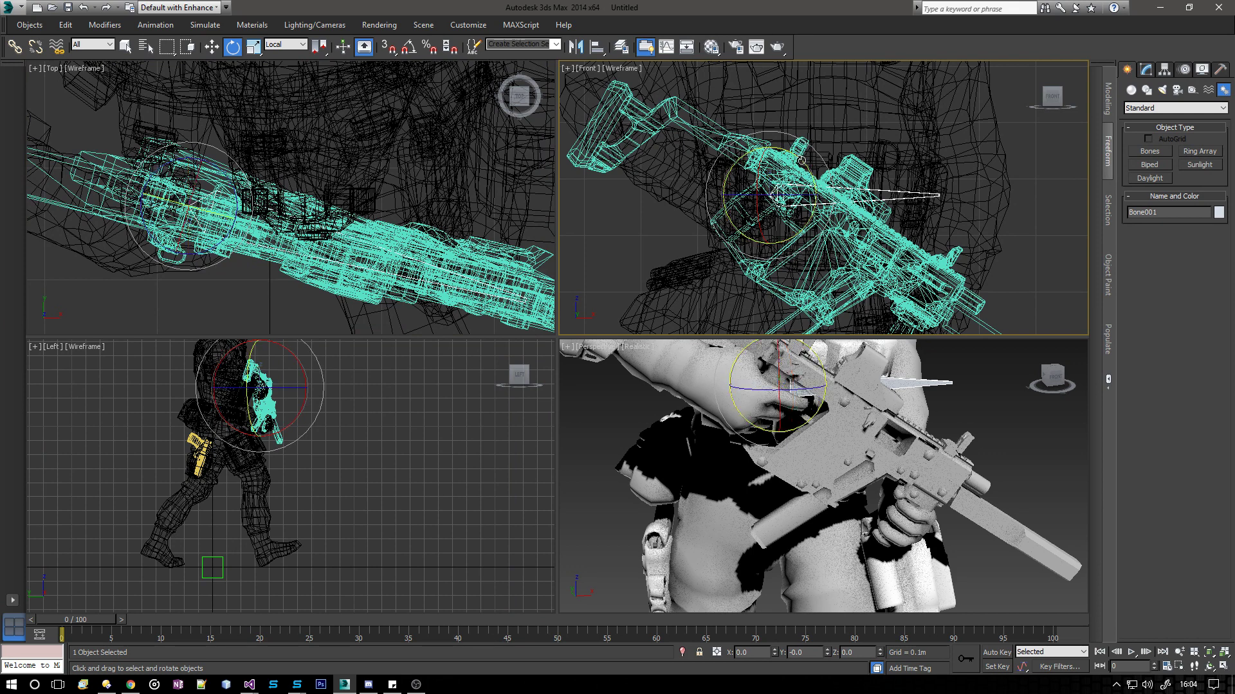
drag(811, 192, 831, 188)
key(w)
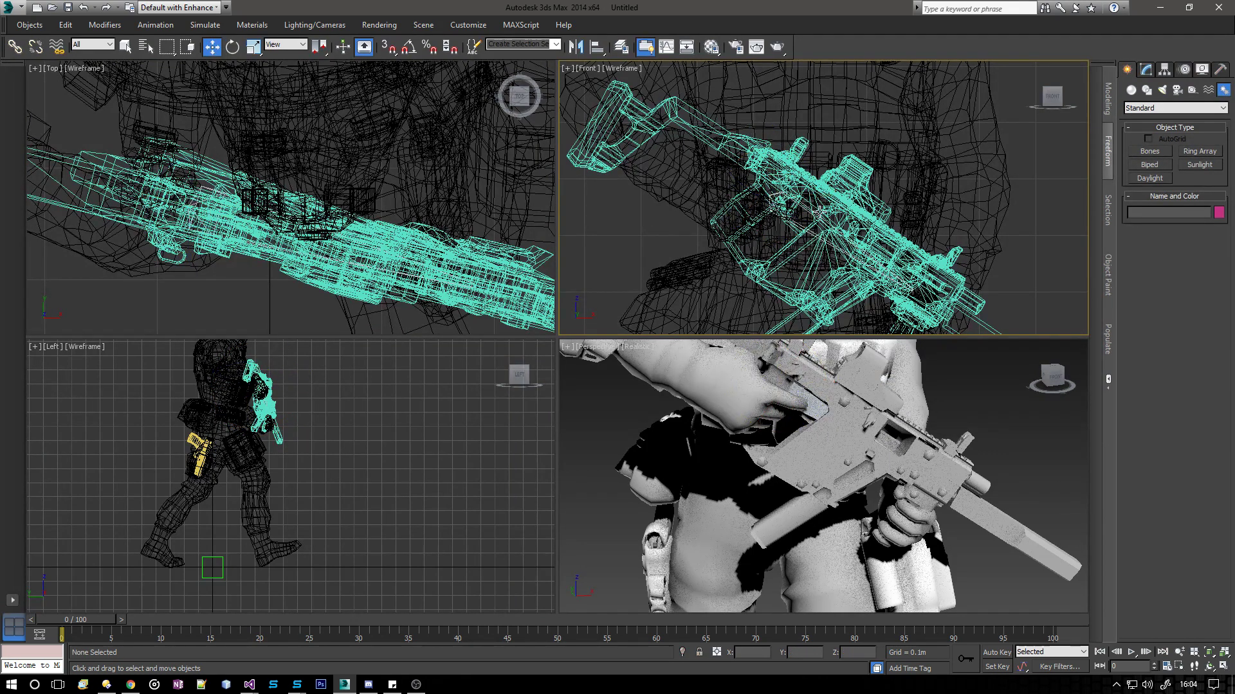
Select Tommy_gun_mesh and examine its animation curves in the Curve Editor alongside the gun in the viewports.
click(837, 200)
click(684, 54)
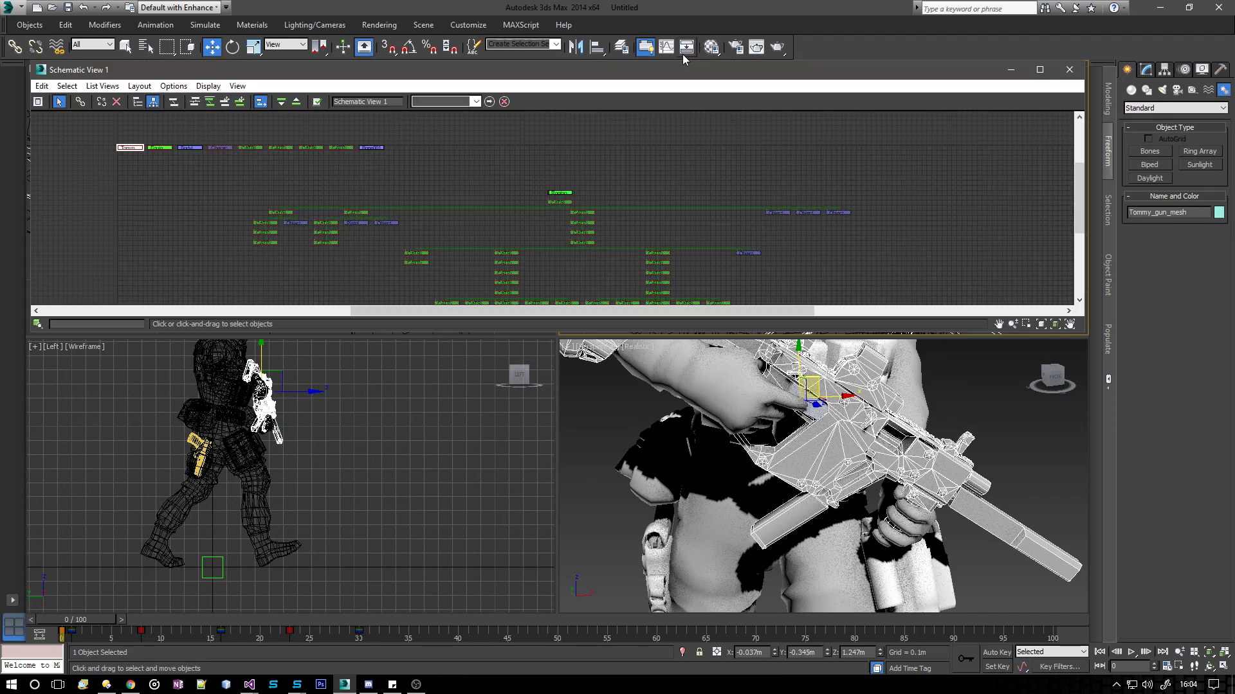
click(1068, 69)
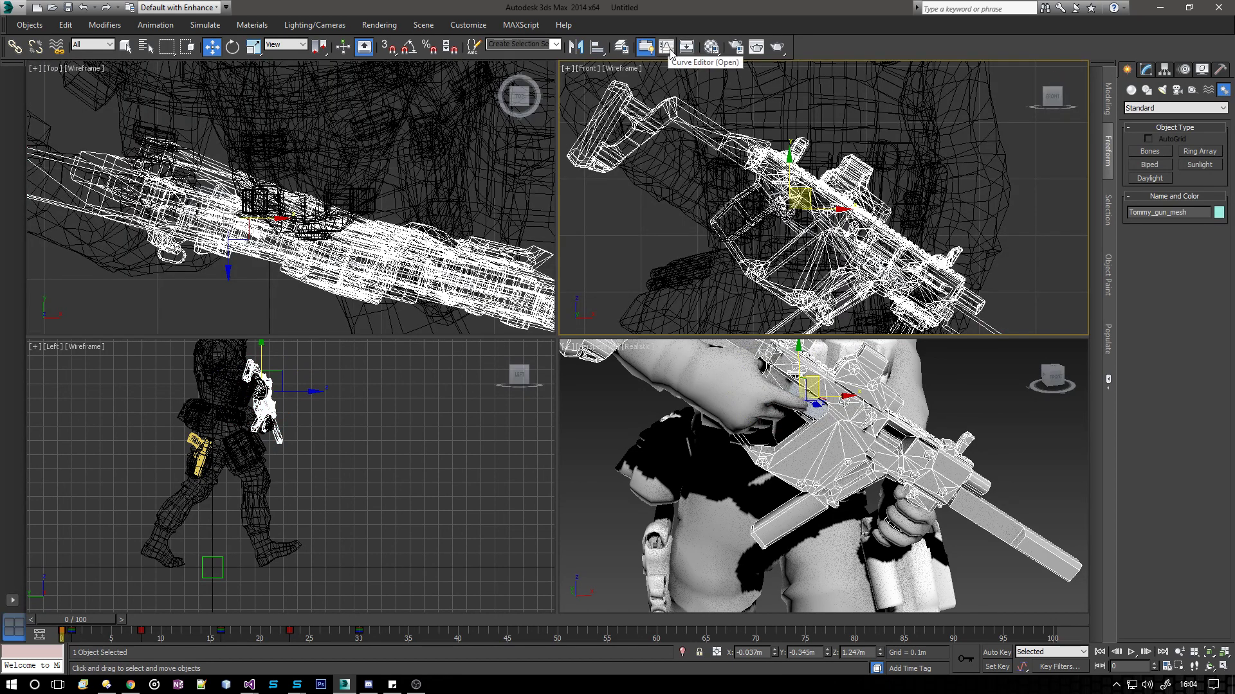
click(668, 48)
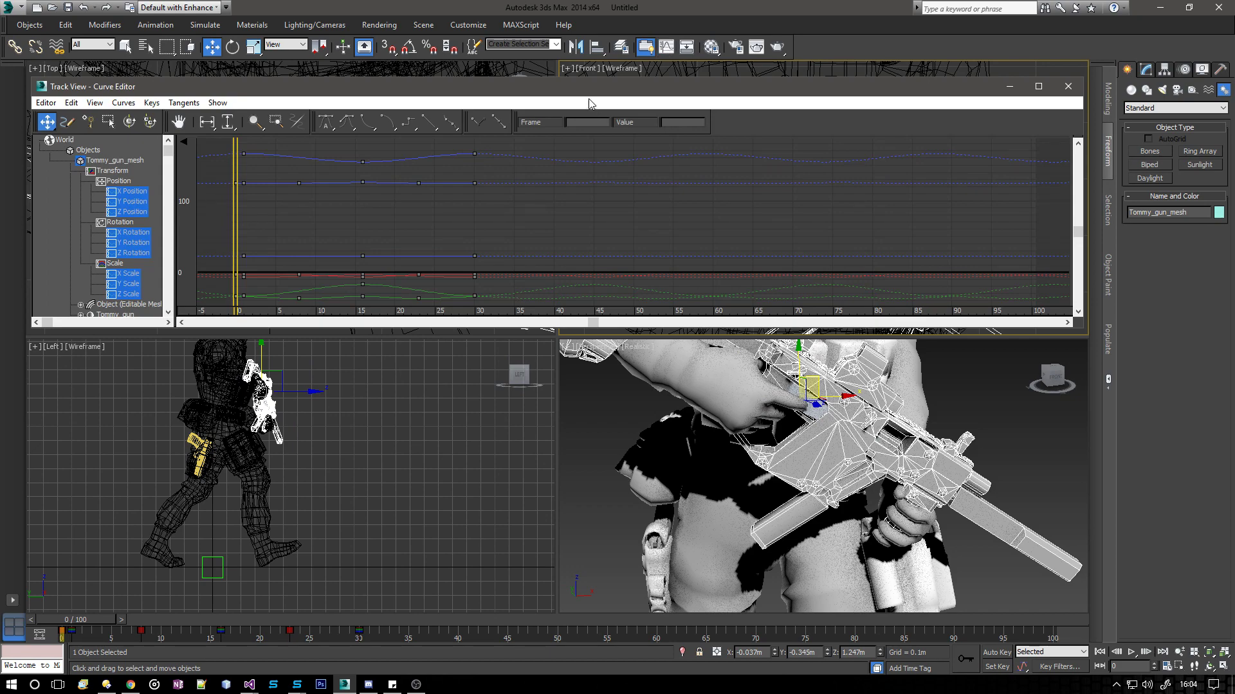
drag(589, 104, 637, 250)
drag(712, 242, 733, 157)
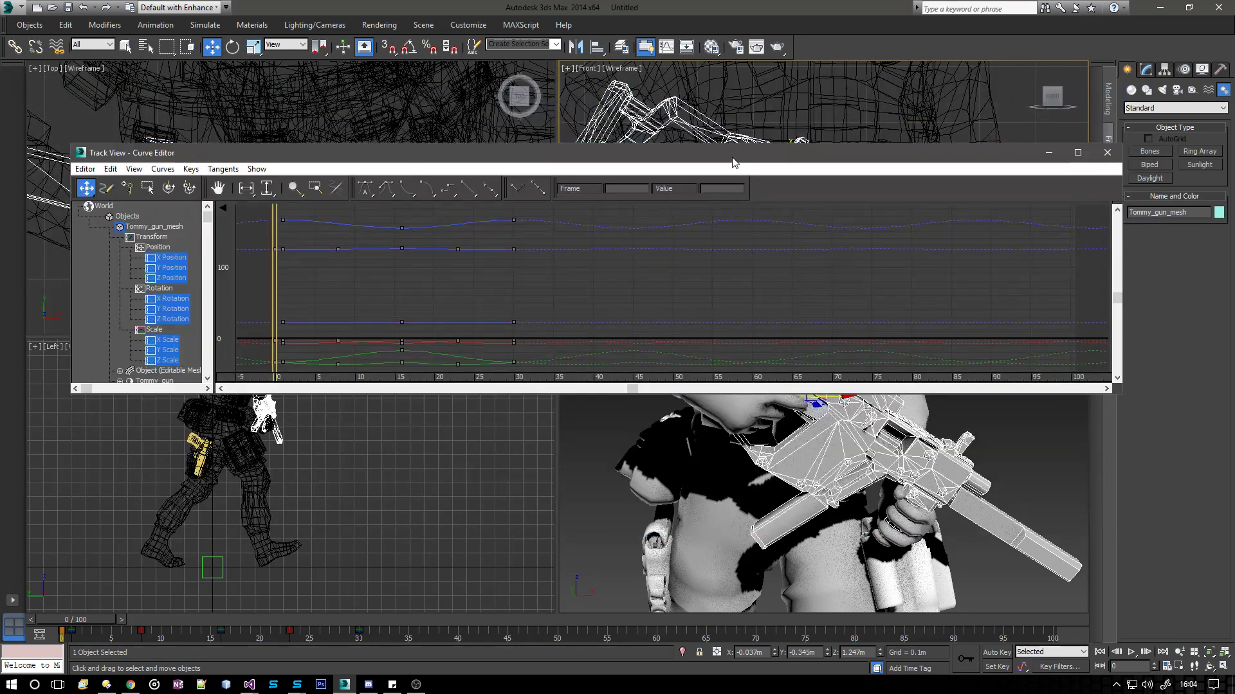
scroll(311, 517, up, 6)
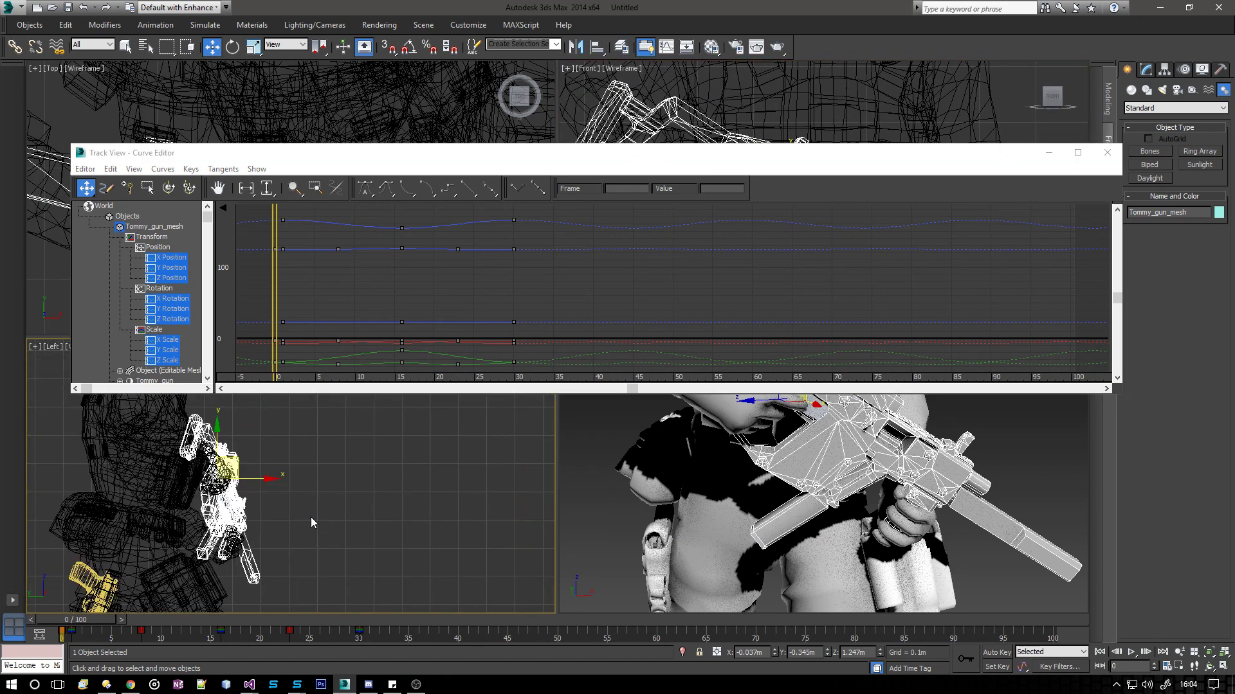
scroll(311, 517, up, 5)
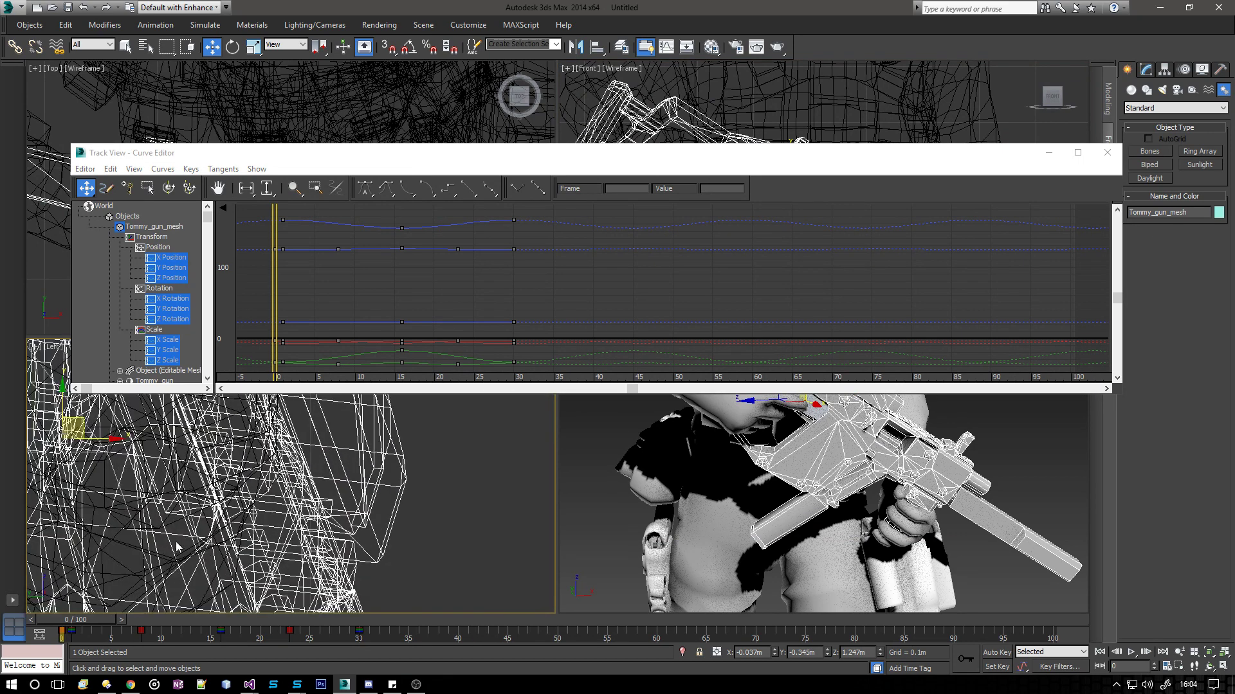
scroll(242, 81, up, 8)
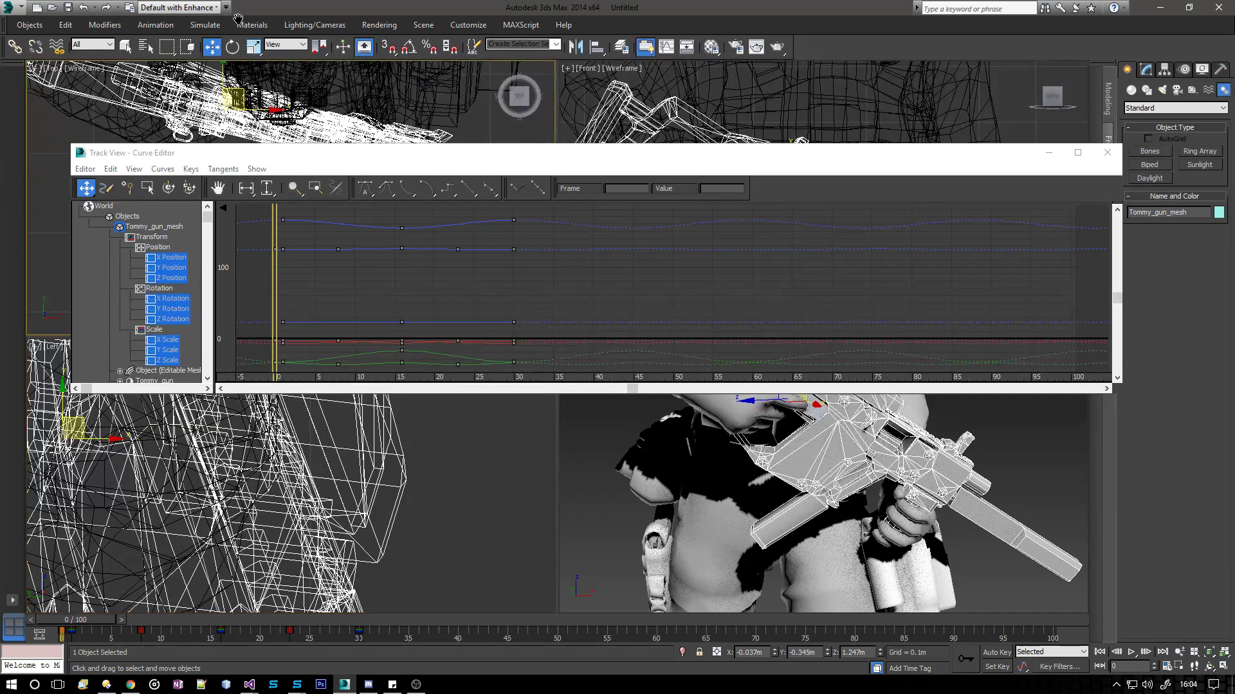
scroll(220, 119, up, 5)
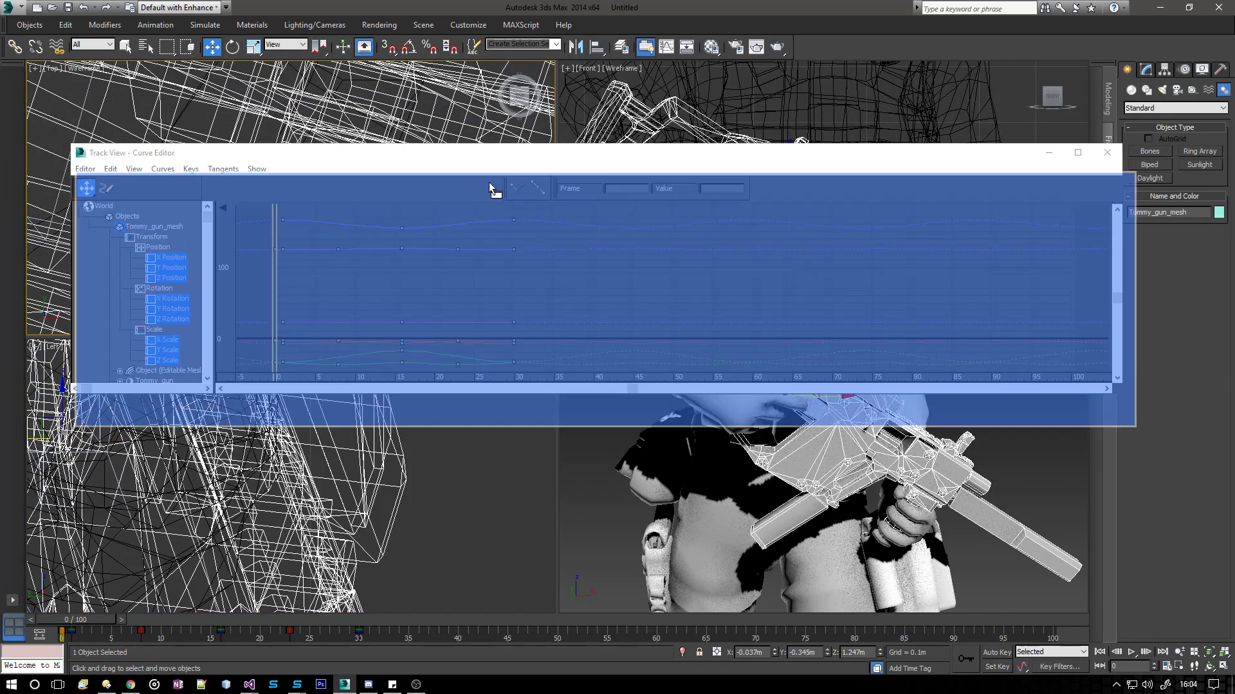
Select Bone001 together with Tommy_gun_mesh and list both objects in a maximised Curve Editor.
drag(481, 151, 529, 253)
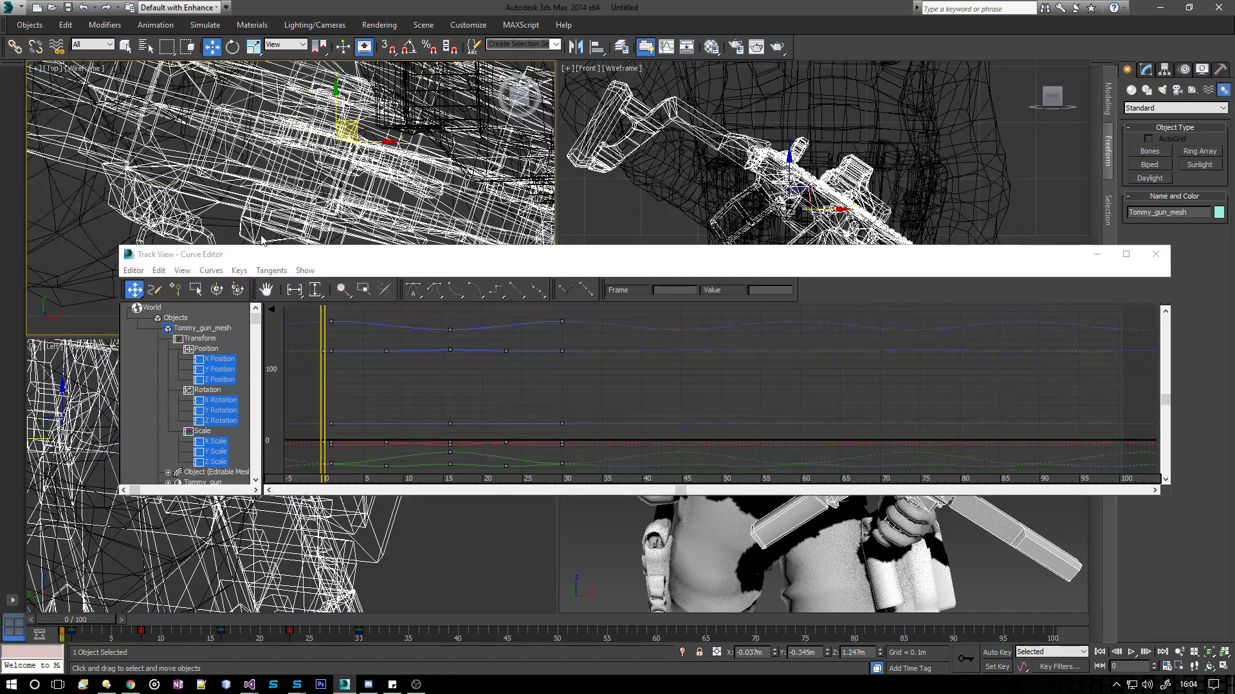
click(230, 239)
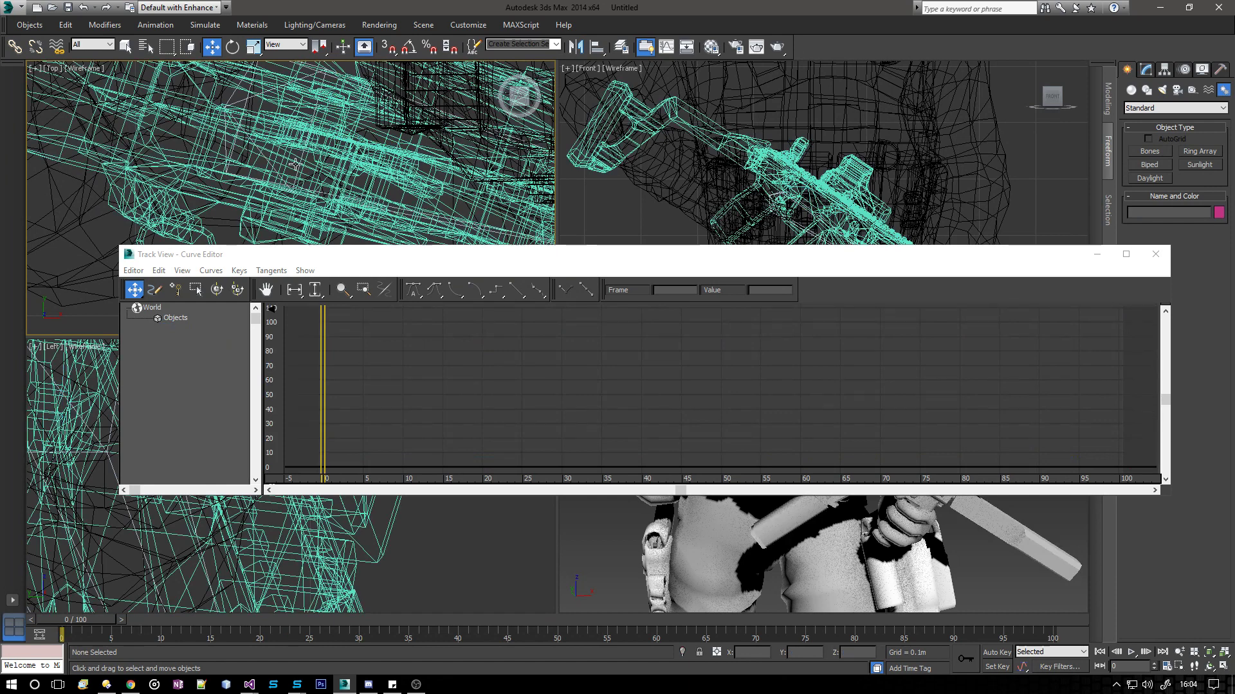
click(234, 88)
click(248, 98)
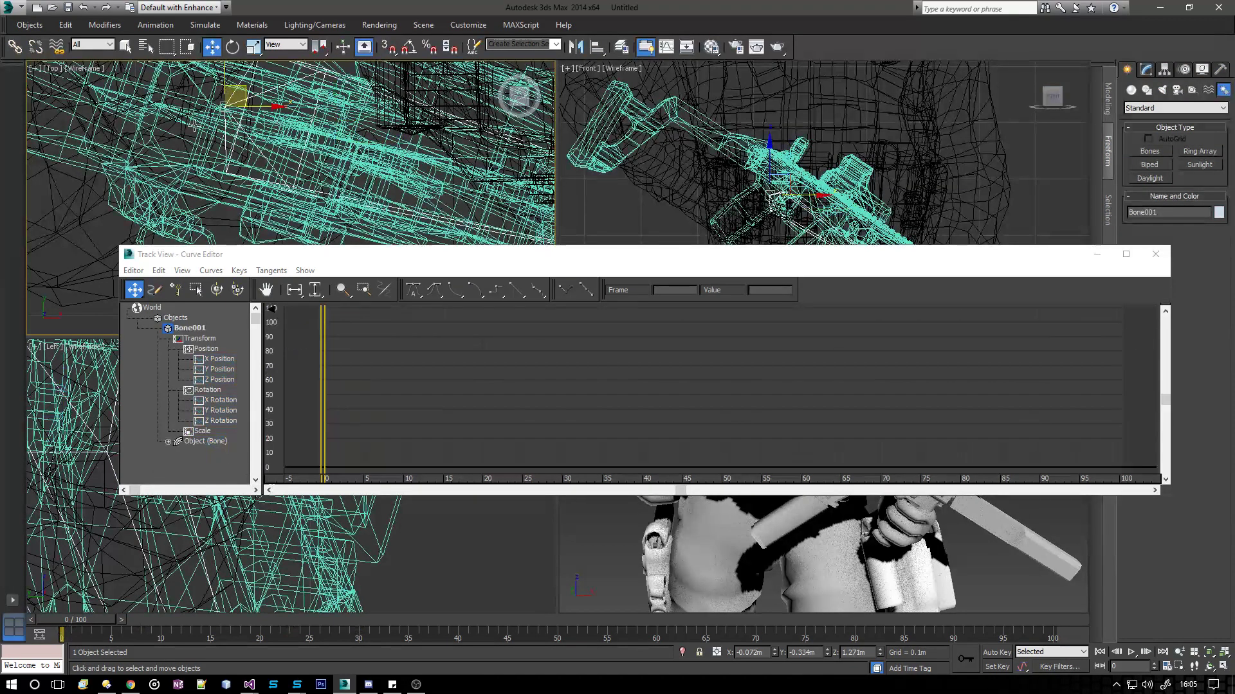
ctrl+click(166, 112)
double_click(462, 252)
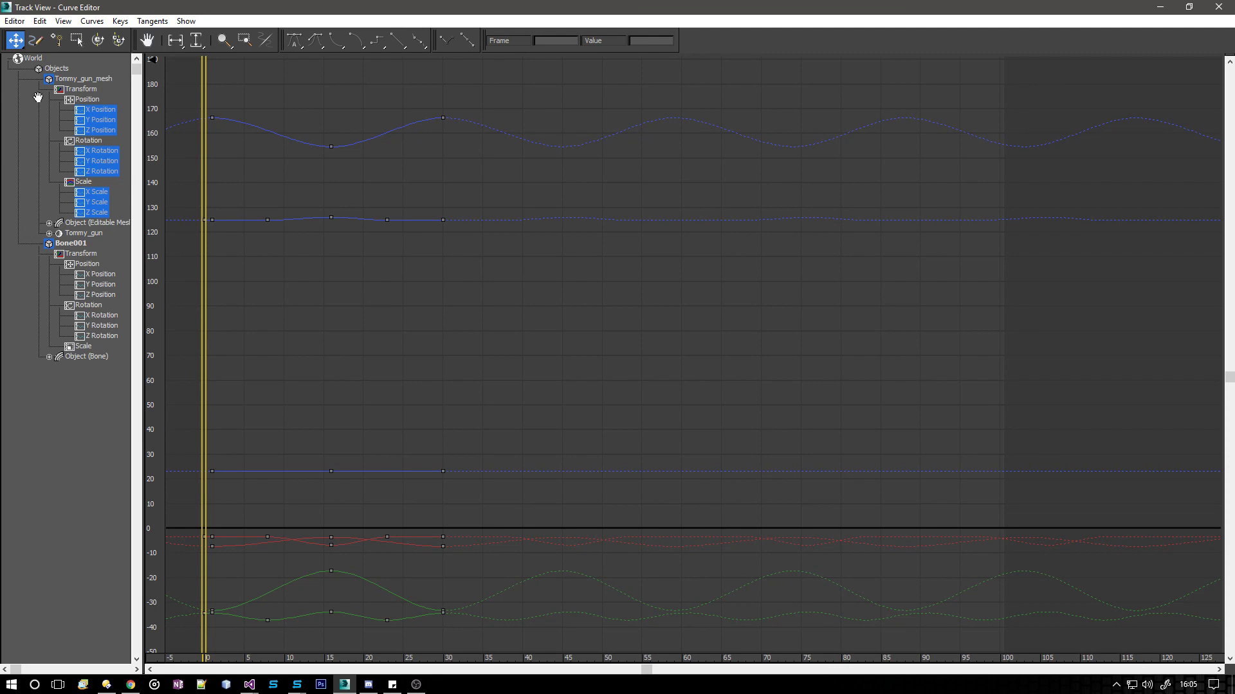
Copy Tommy_gun_mesh's Position controller and paste it onto Bone001's Position track as a copy.
click(90, 100)
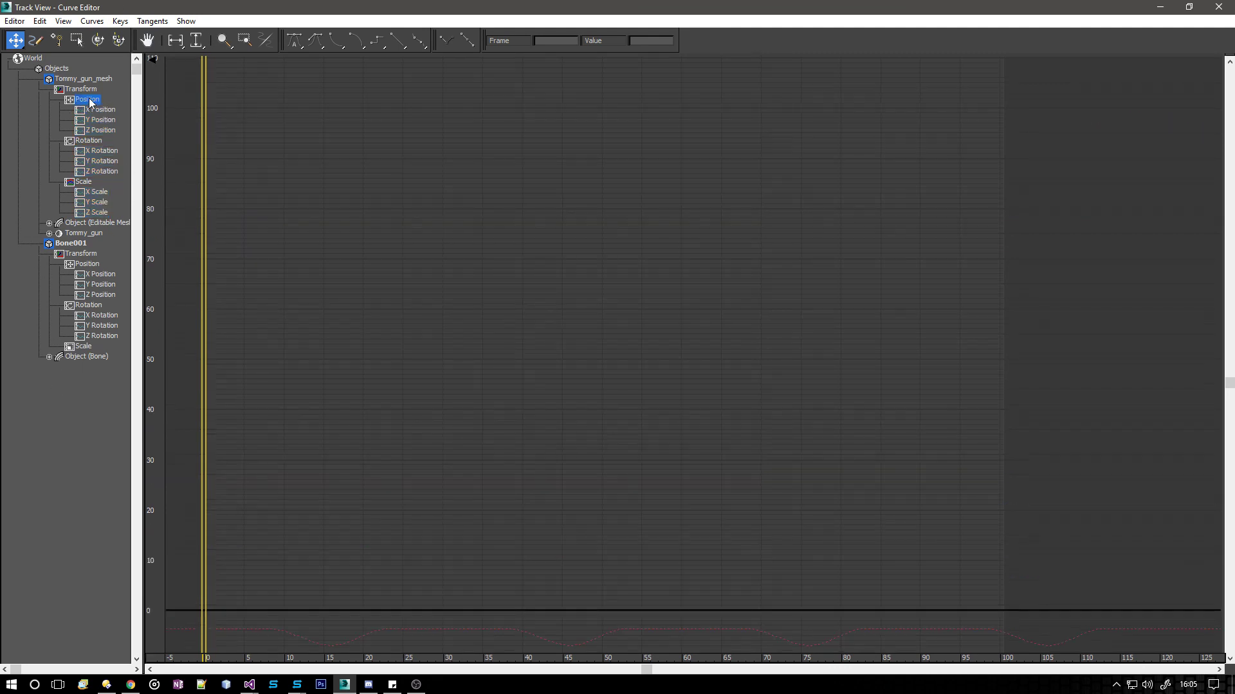
click(39, 22)
click(57, 37)
click(39, 22)
click(52, 47)
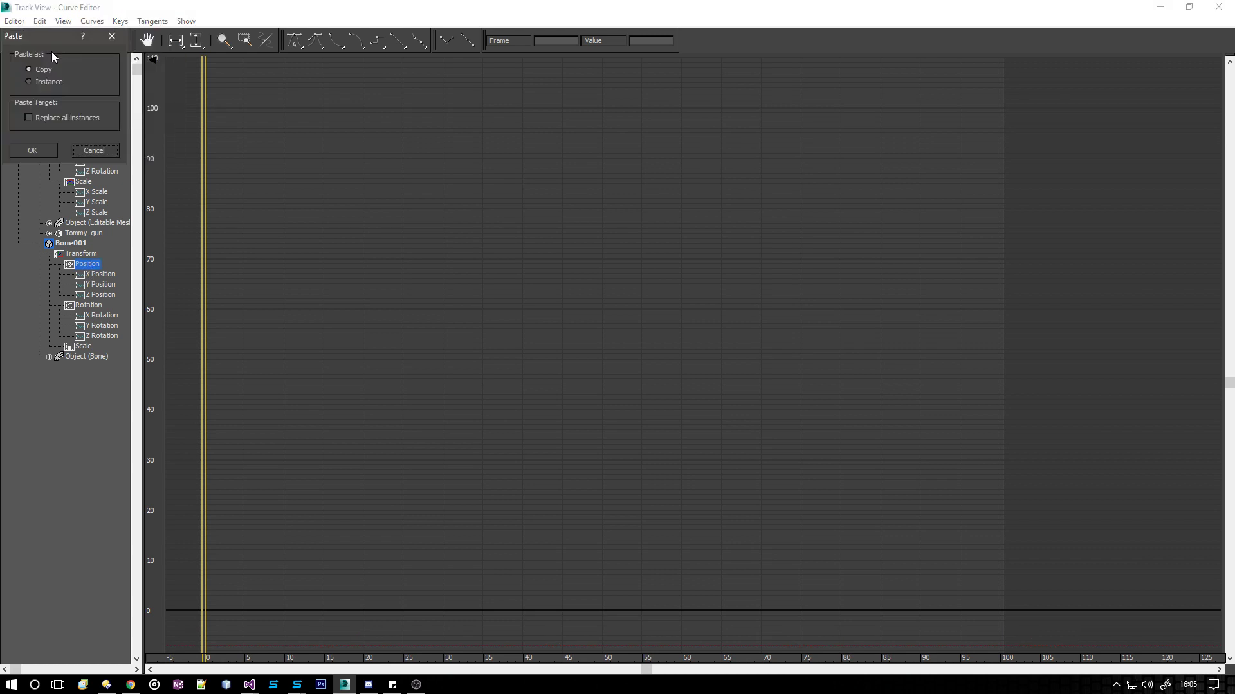
click(46, 153)
Copy Tommy_gun_mesh's Rotation controller and paste it onto Bone001's Rotation track as a copy.
click(90, 142)
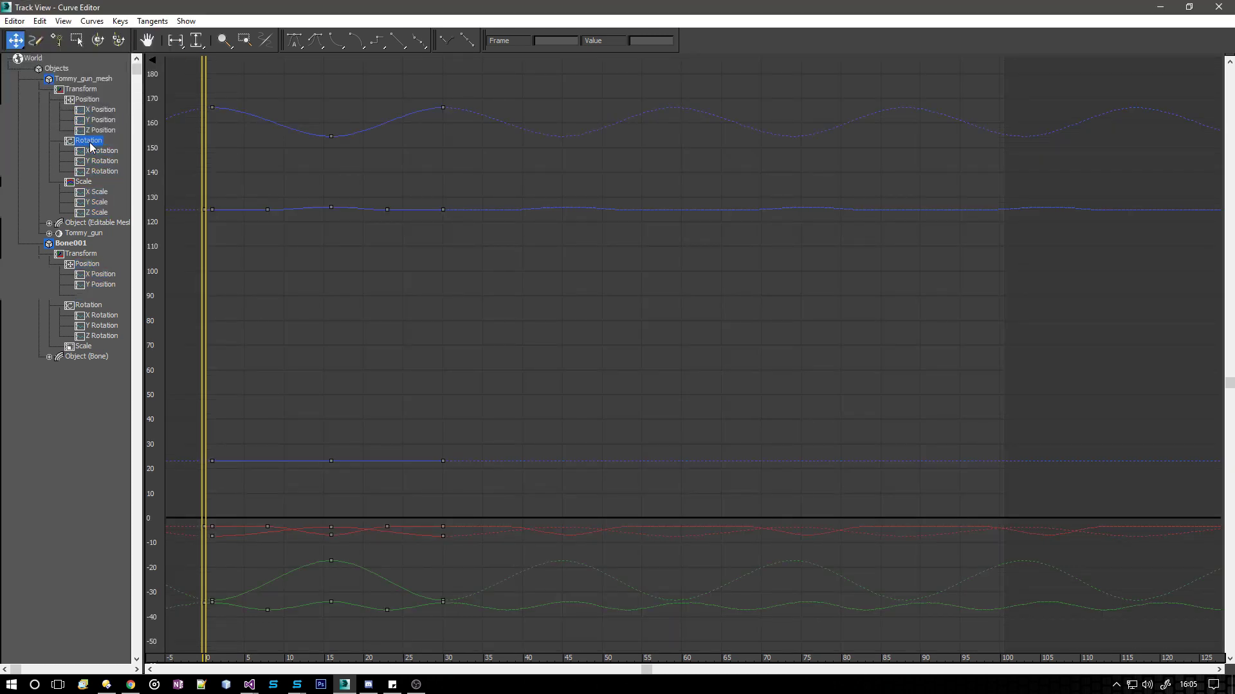
click(39, 22)
click(57, 36)
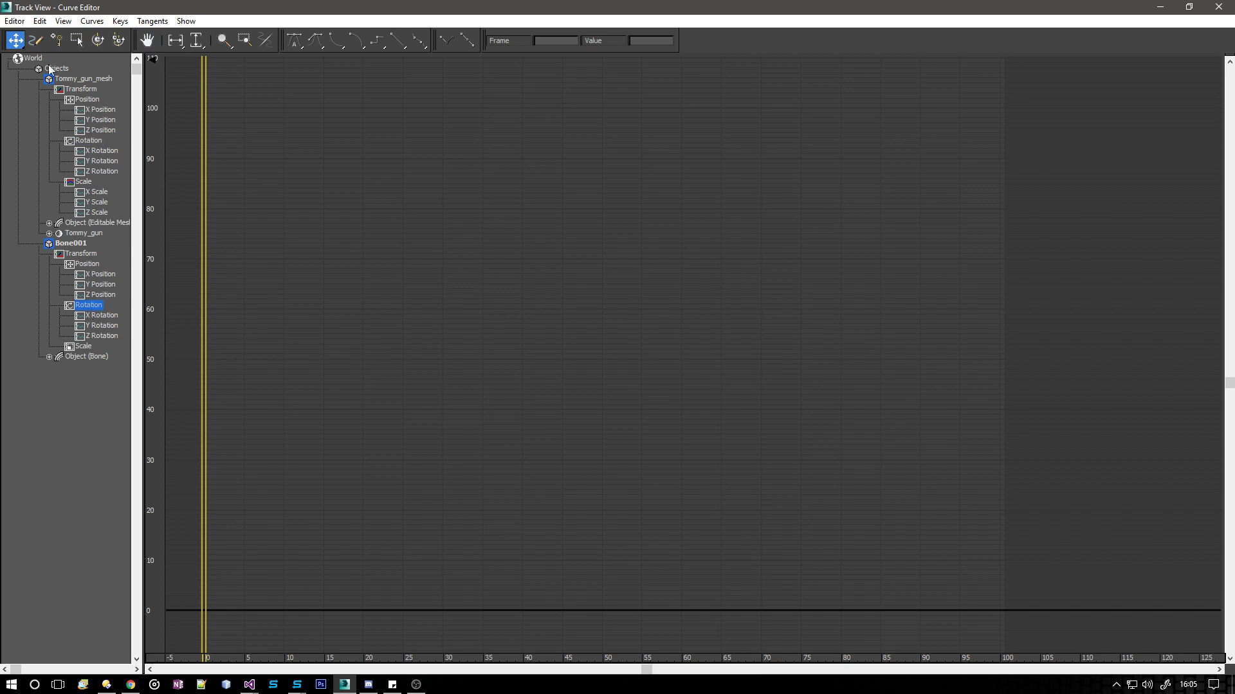
click(40, 22)
click(51, 58)
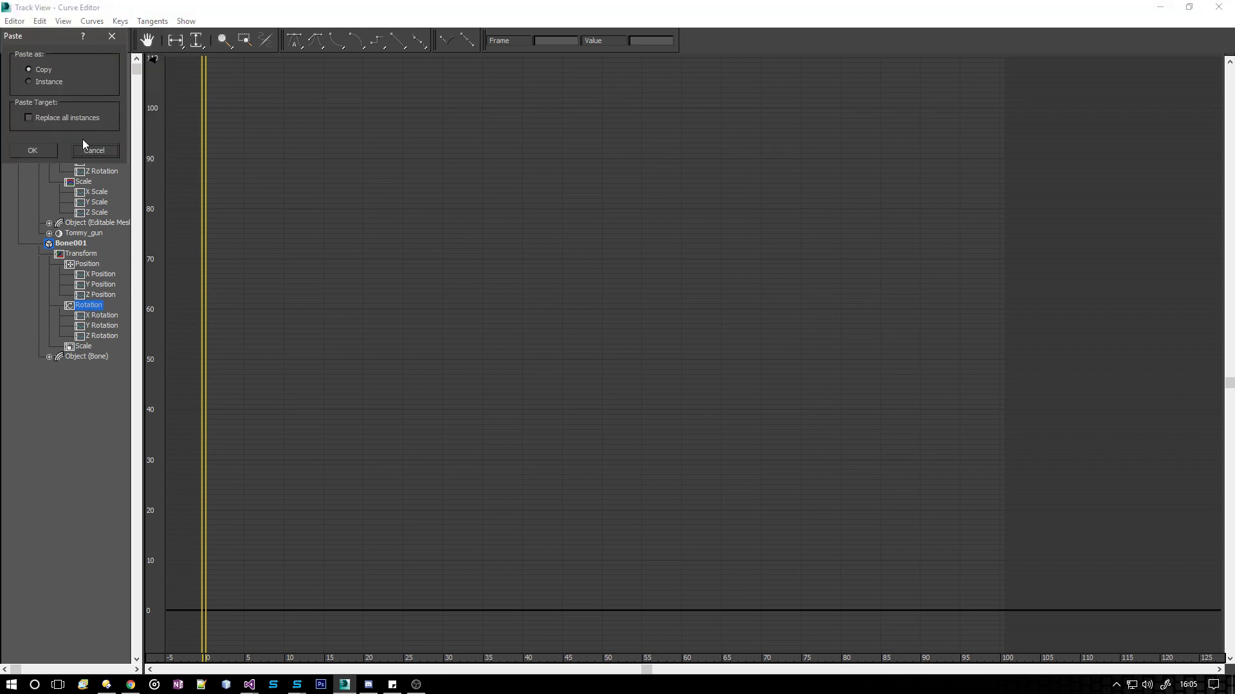
click(45, 152)
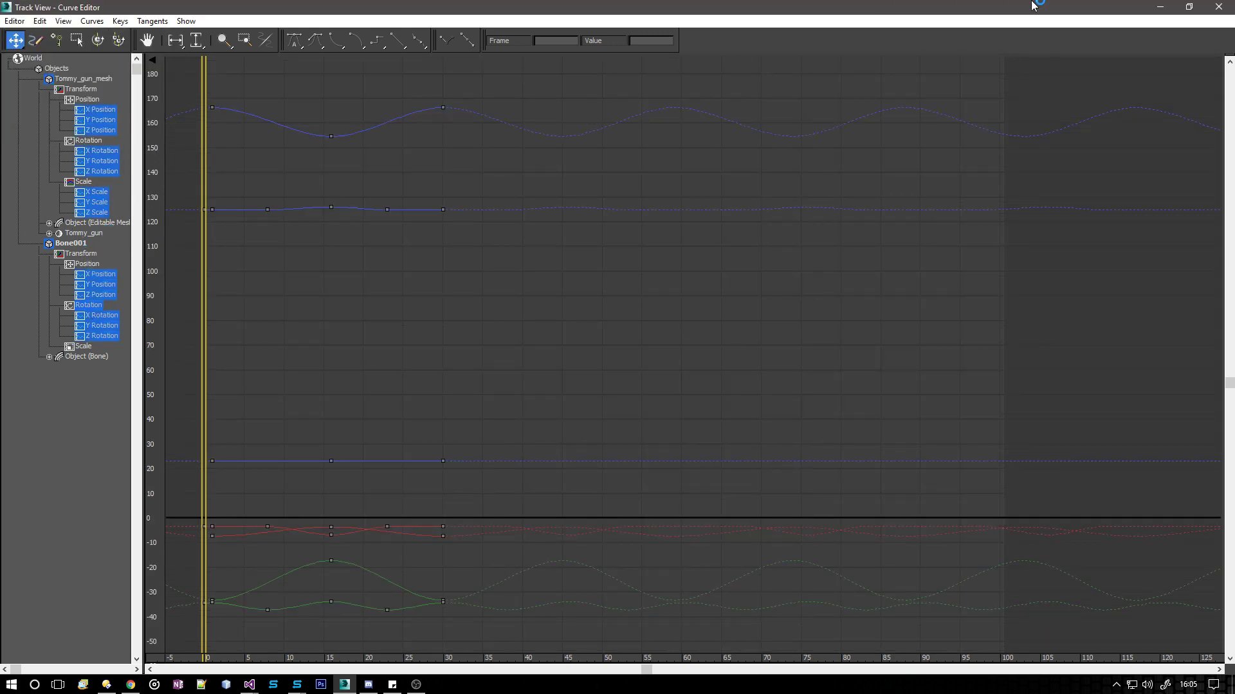
Minimise the Curve Editor and delete all of Tommy_gun_mesh's animation keys from the timeline.
click(1159, 7)
click(840, 459)
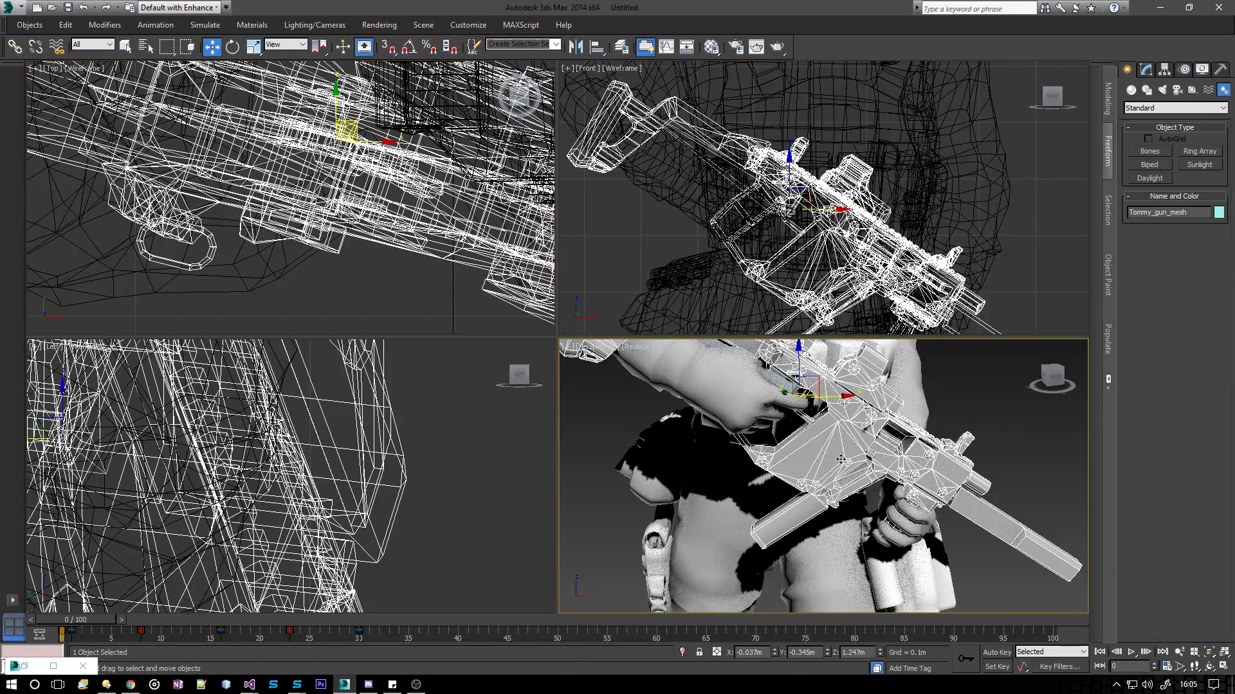
click(1043, 457)
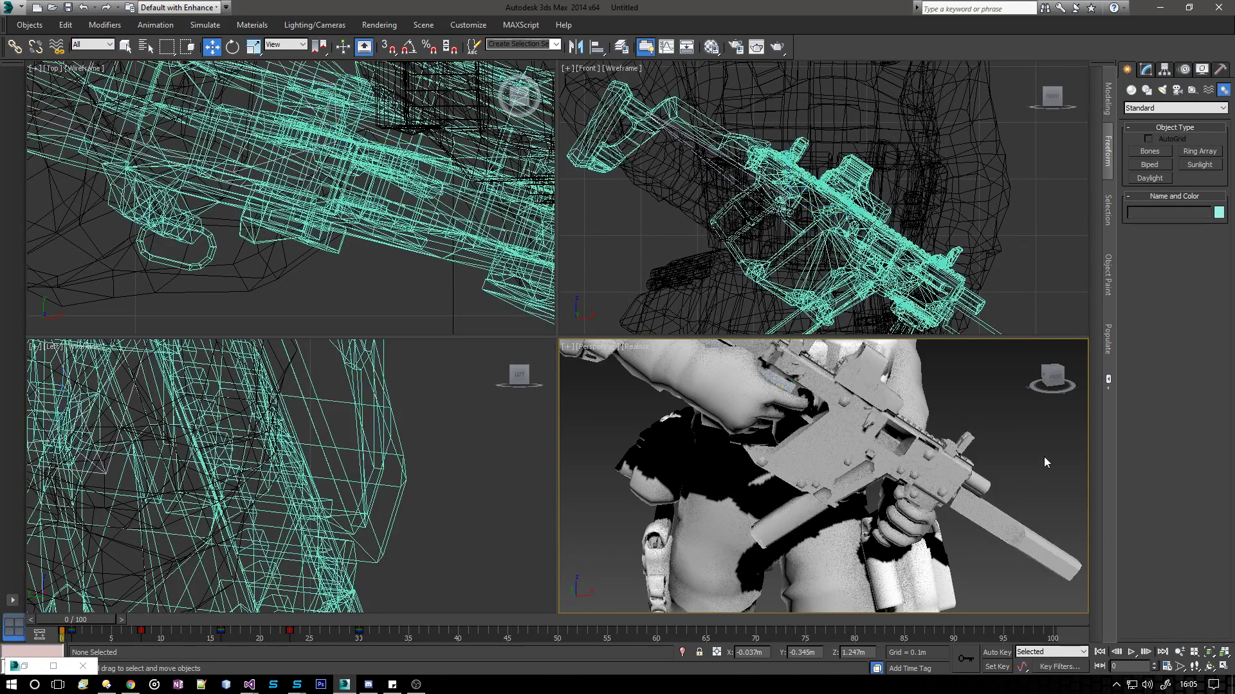
click(981, 520)
drag(877, 634, 3, 622)
key(Delete)
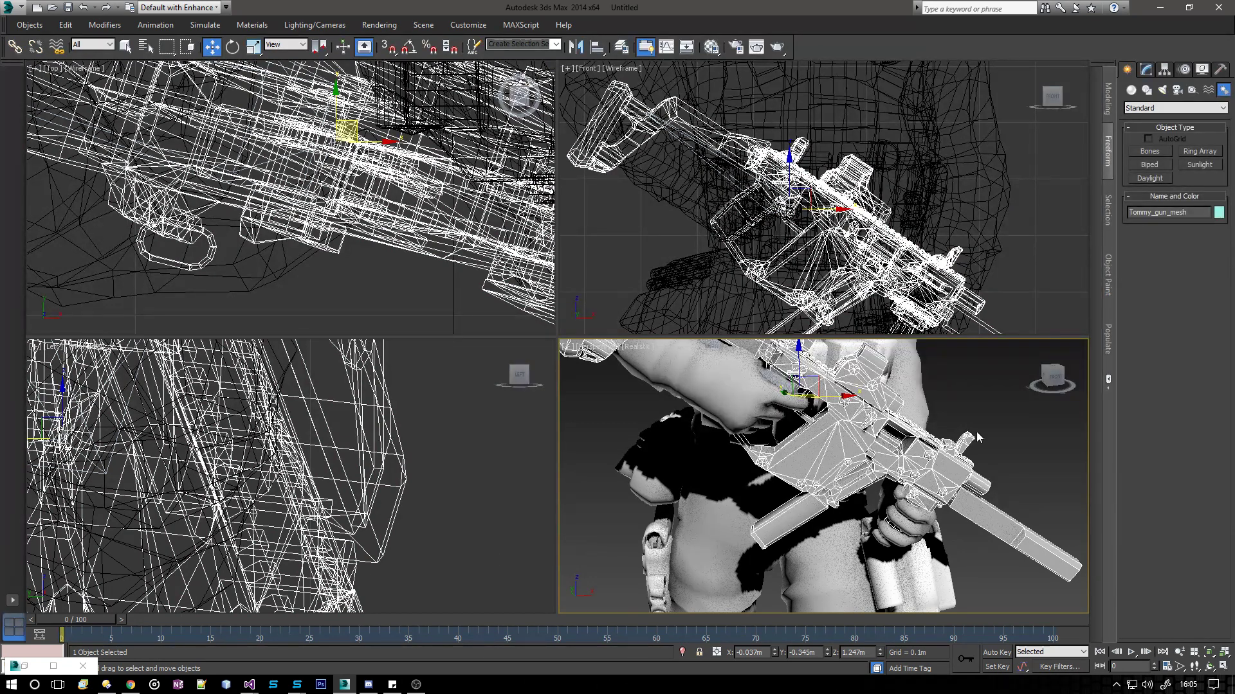
Apply a Skin modifier to Tommy_gun_mesh with Bone001 as its bone, and scrub the timeline to check the motion.
click(1145, 69)
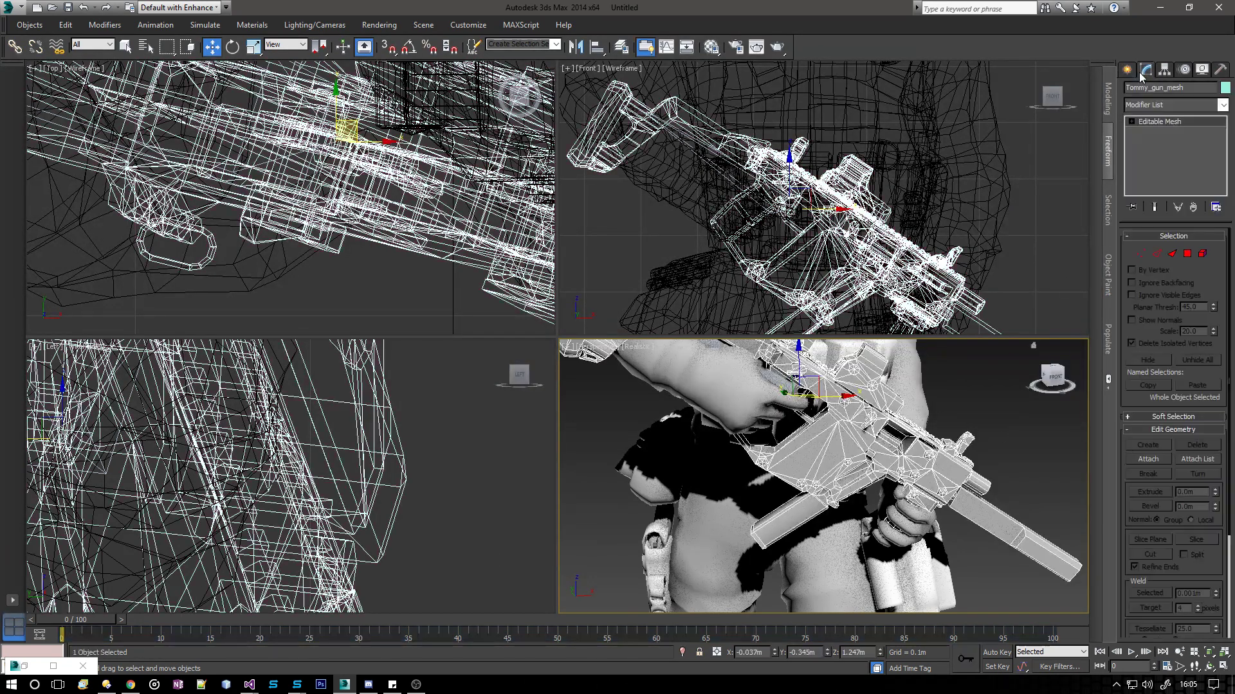
click(1148, 104)
scroll(1153, 143, down, 5)
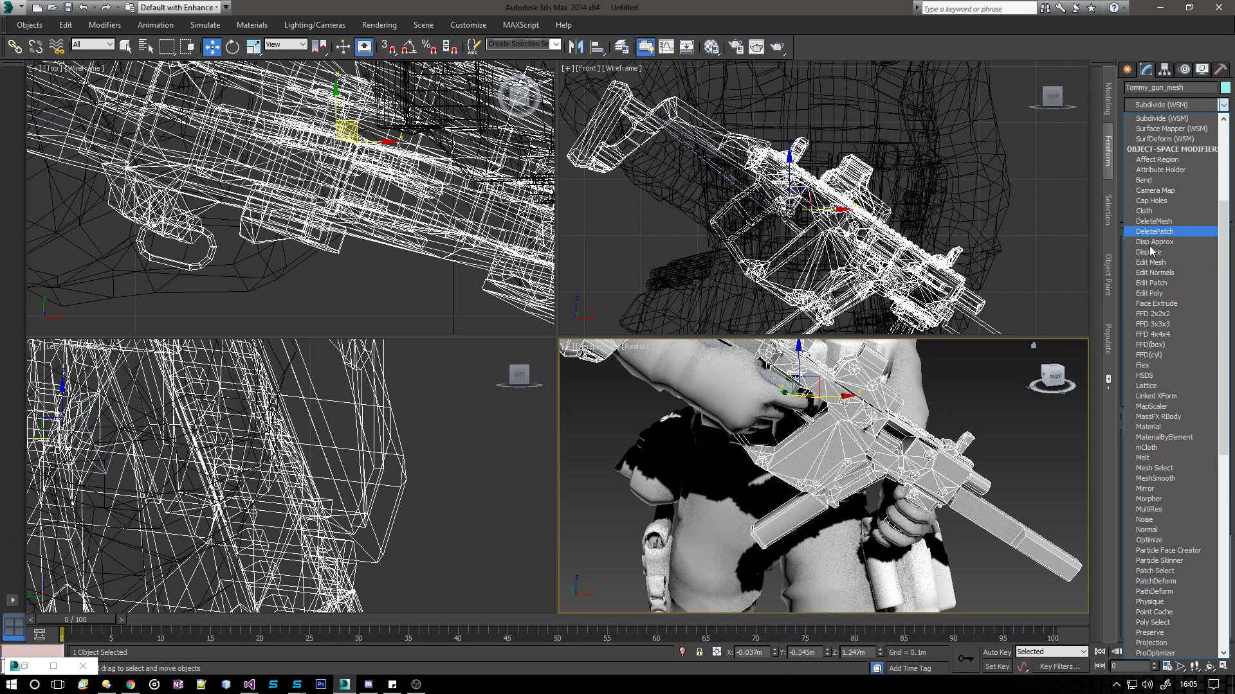
scroll(1161, 203, down, 10)
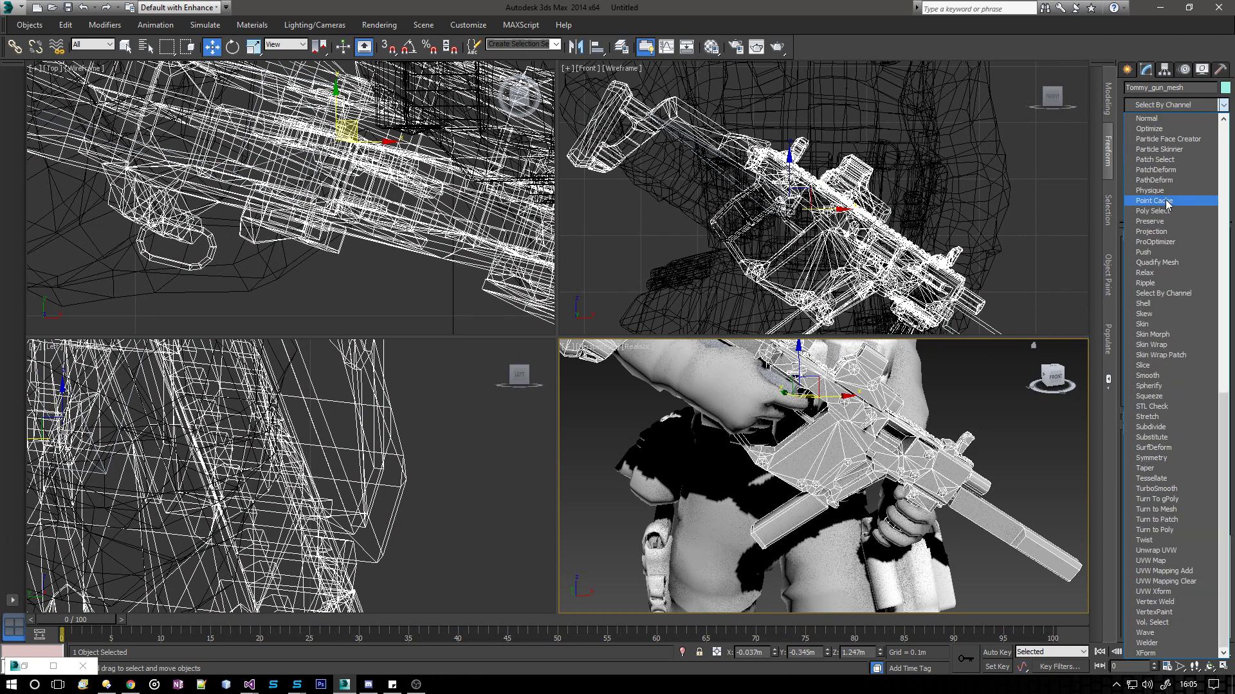
click(1154, 325)
click(1166, 372)
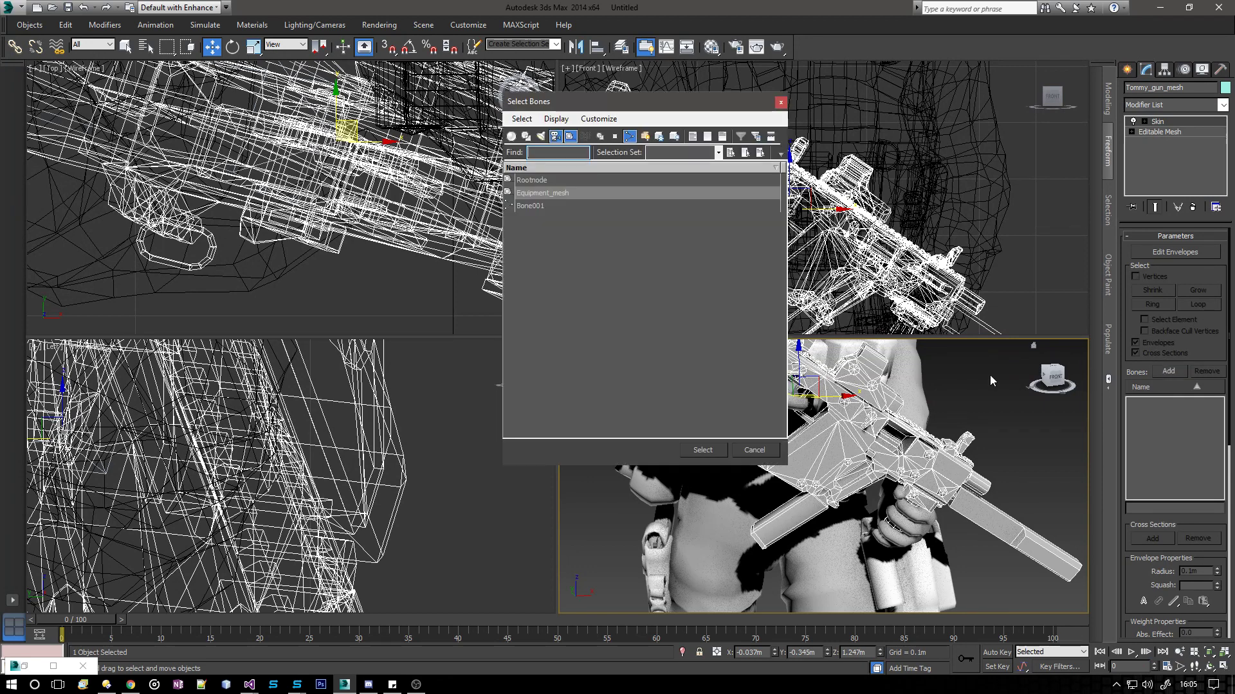
click(536, 206)
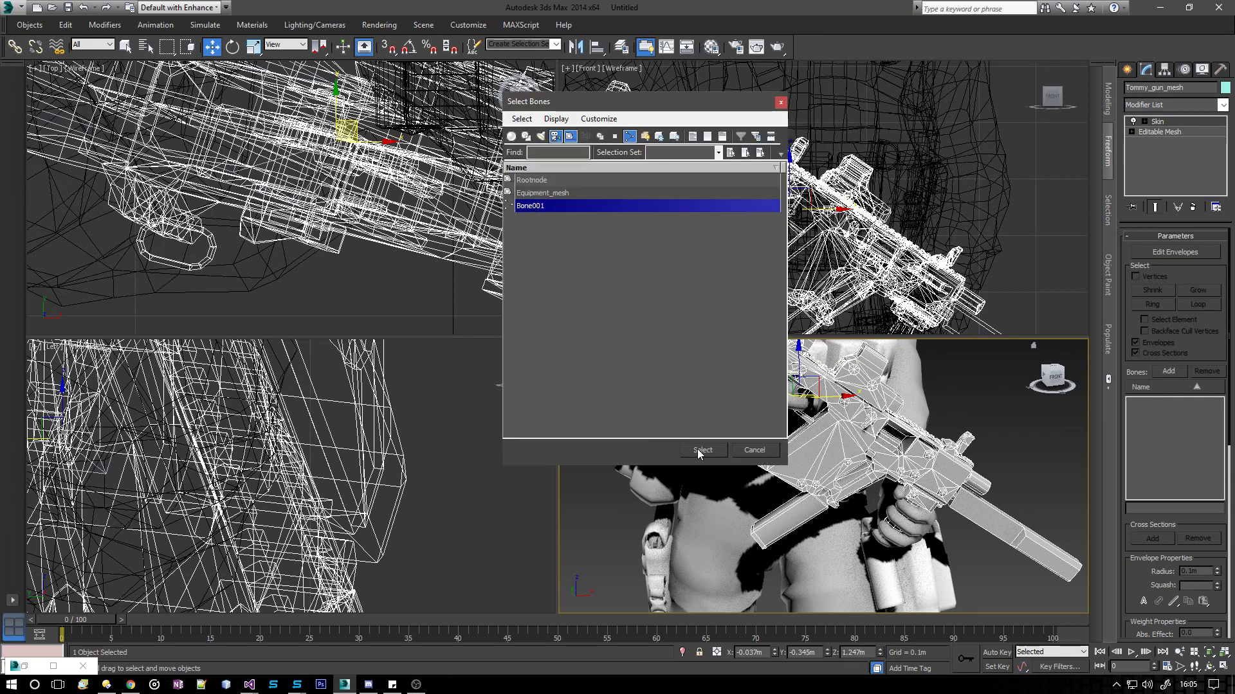
click(699, 451)
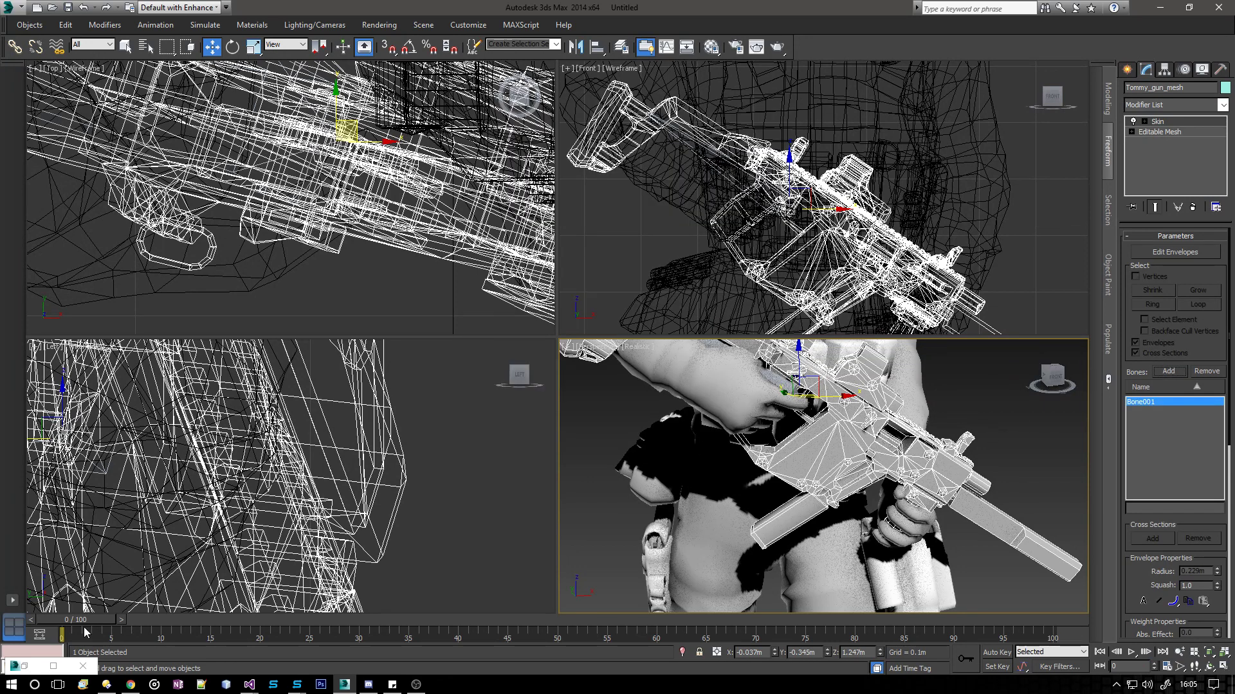
drag(75, 621, 179, 627)
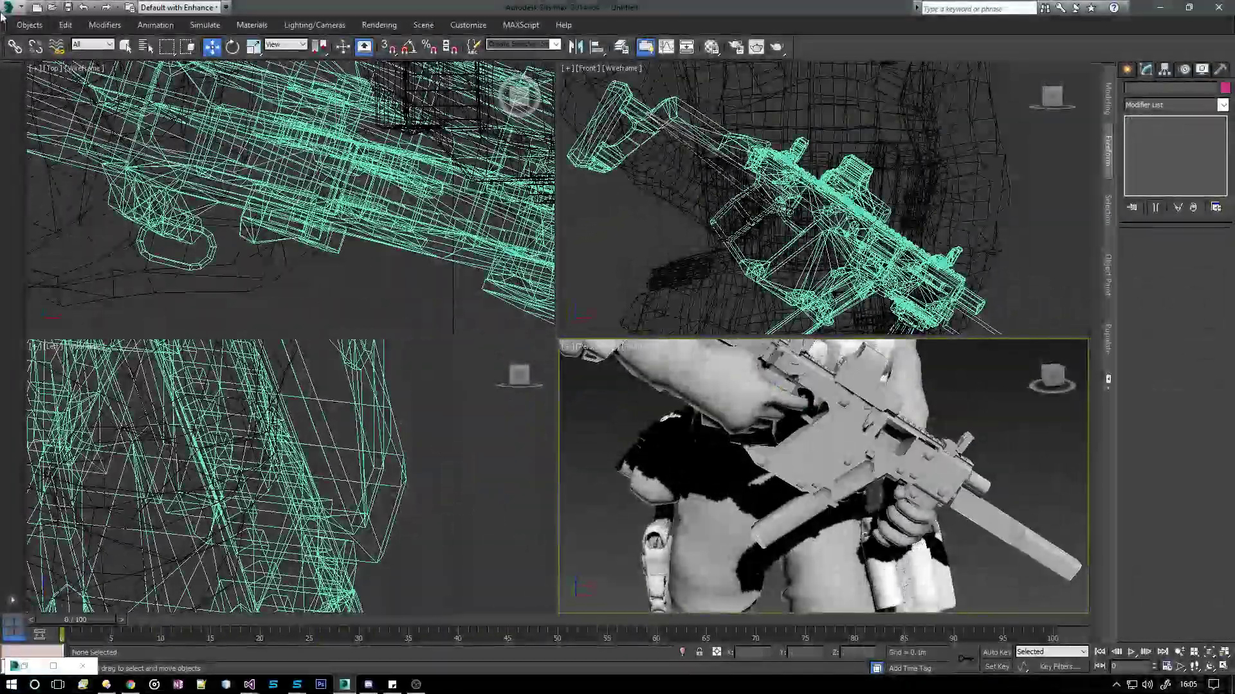
Export the scene as FBX over Solder_Mesh(T_Pose)_REXPORT2.FBX with the existing export options.
click(5, 9)
click(39, 290)
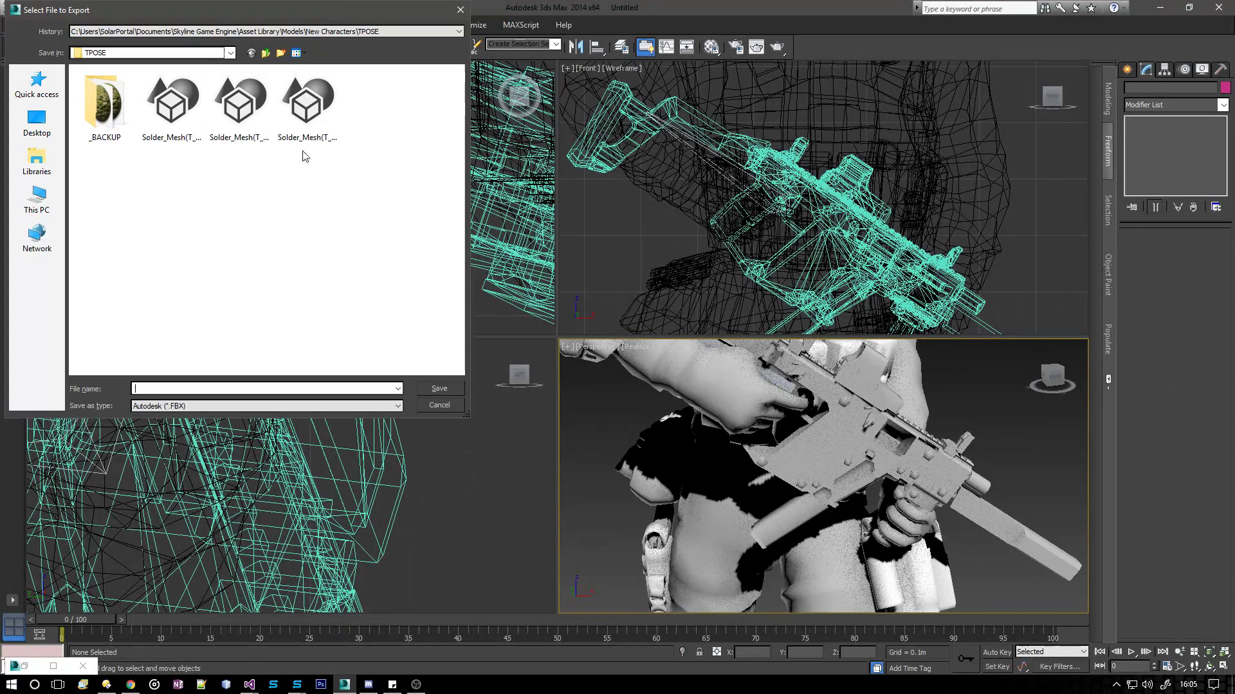
double_click(332, 131)
click(661, 398)
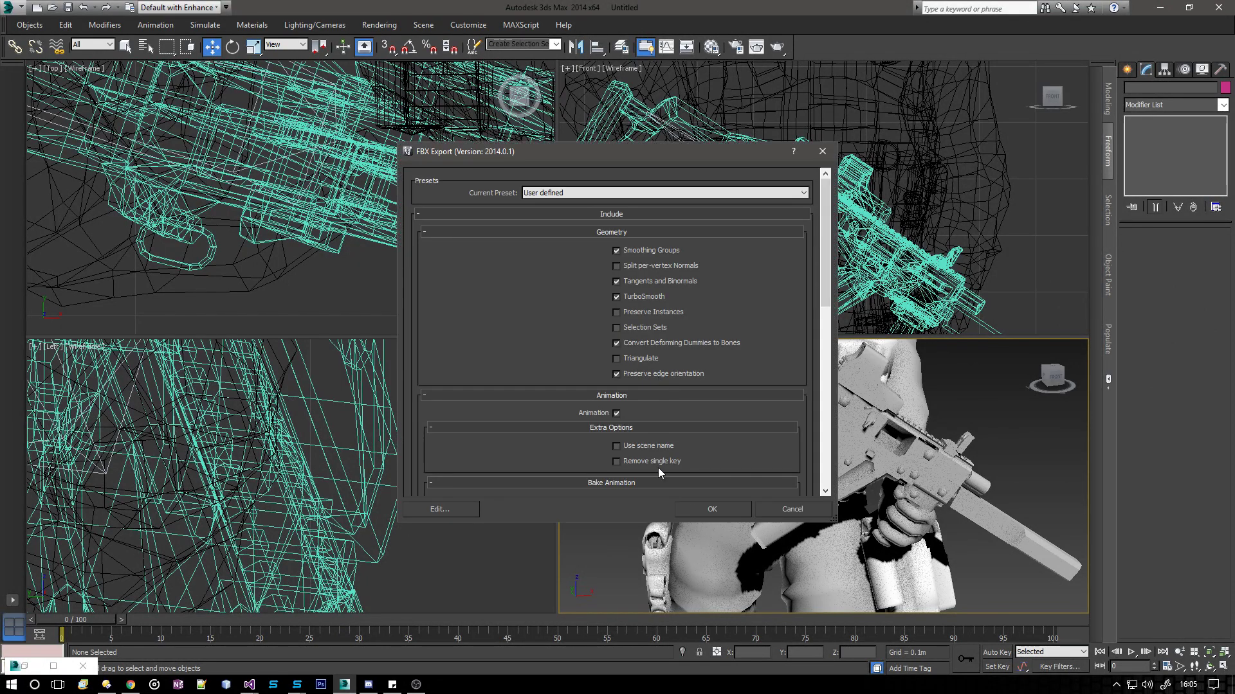
click(706, 514)
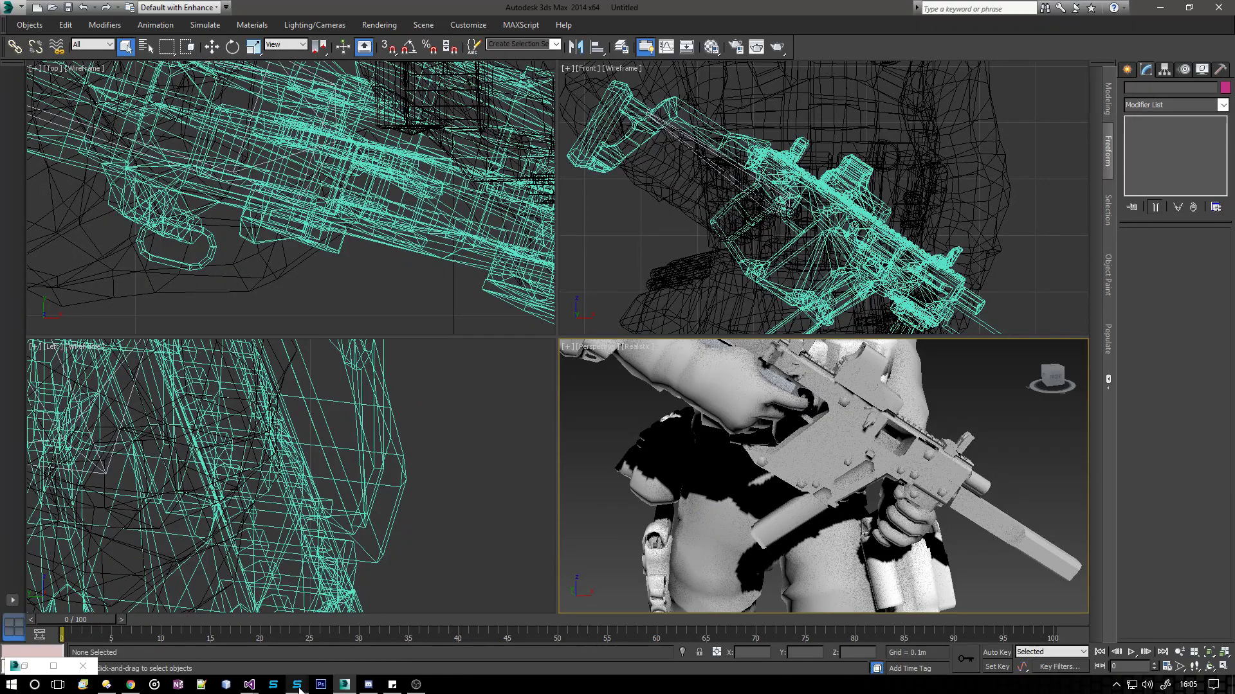
Switch to Skyline Game Engine and delete the old soldier mesh from the scene.
mouse_move(297, 686)
click(275, 618)
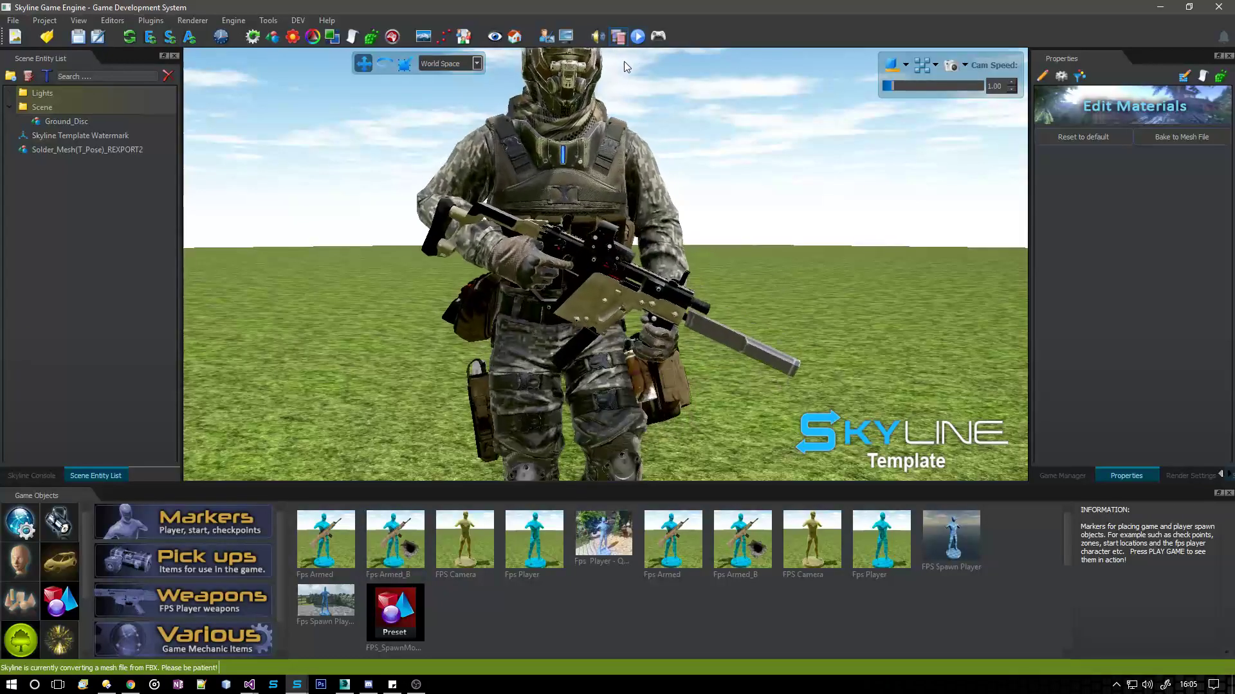
click(610, 218)
key(Delete)
Open the Asset Explorer and maximise the Asset Manager window on the TPOSE folder.
right_click(598, 230)
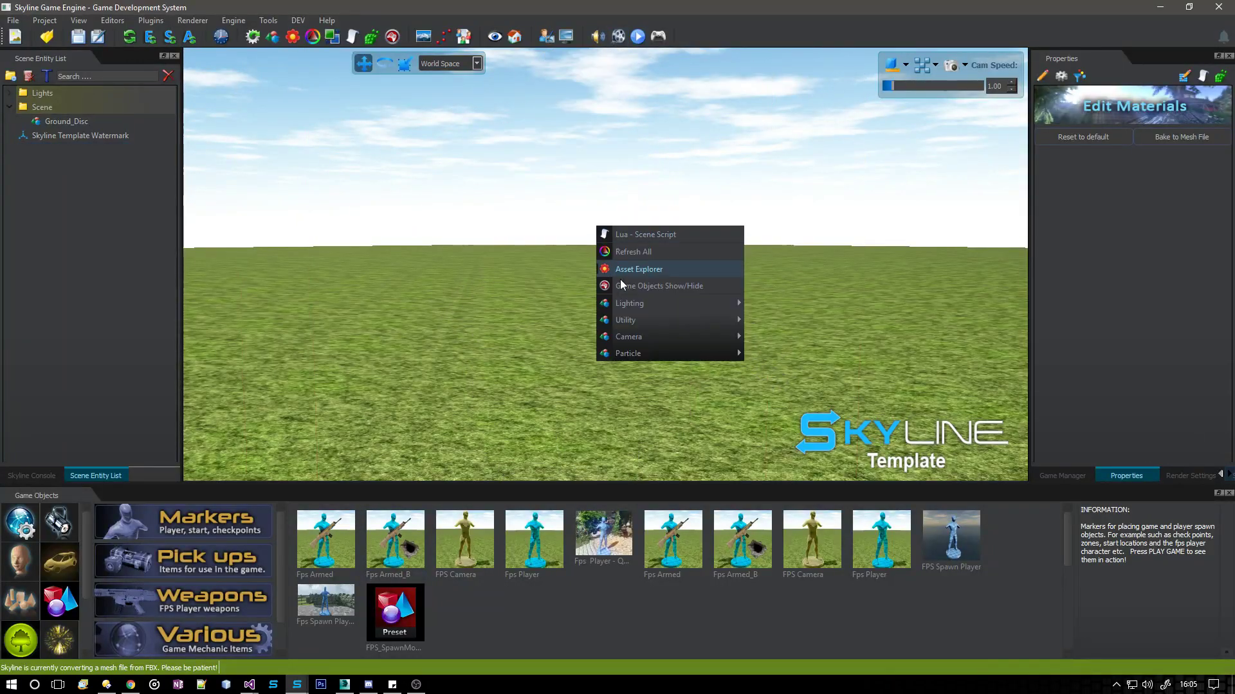
click(632, 273)
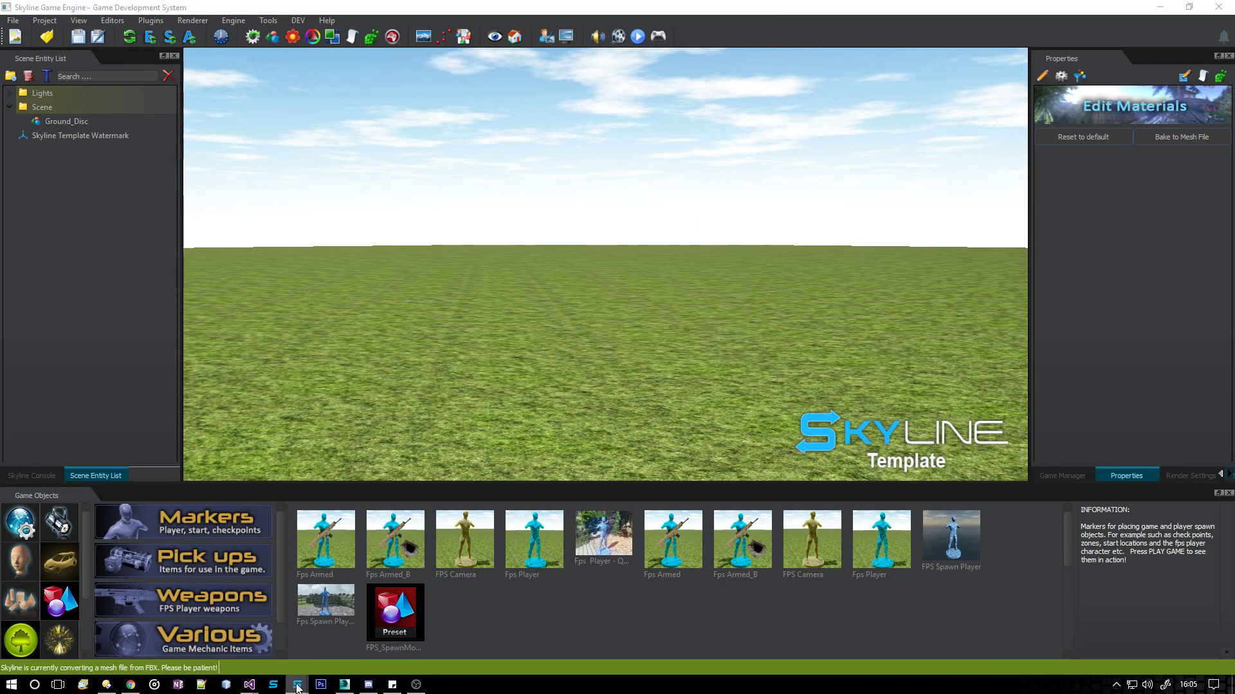
mouse_move(299, 689)
click(404, 634)
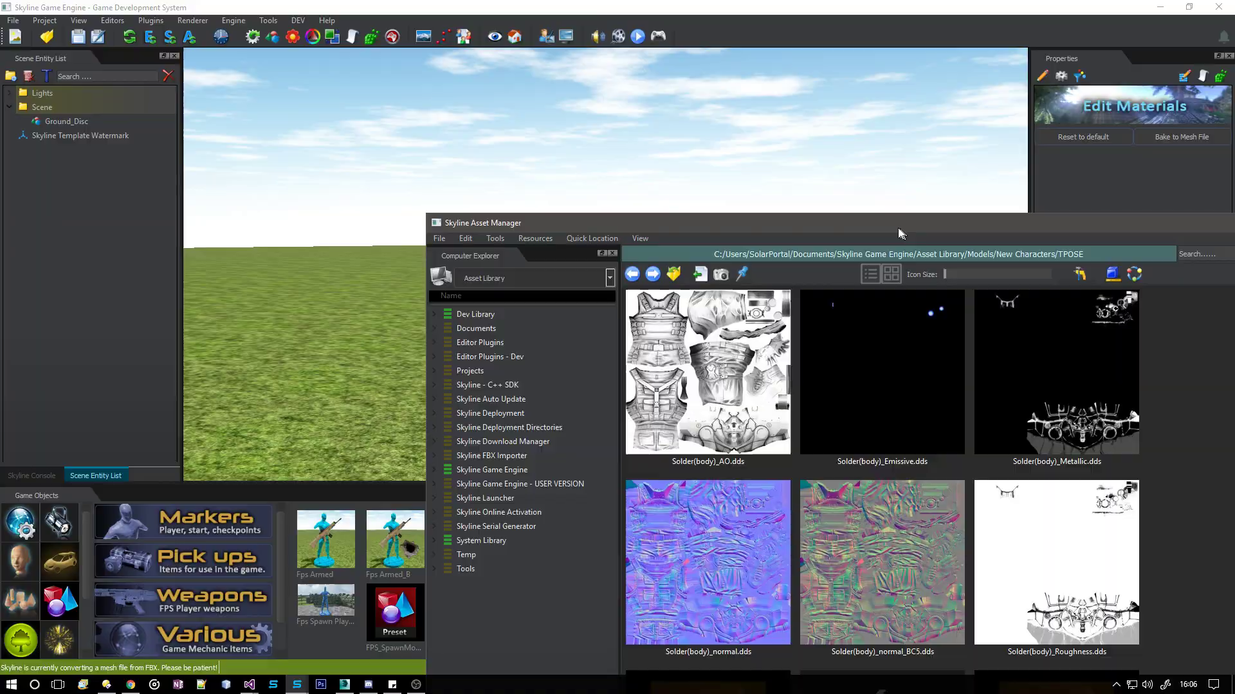
drag(898, 227, 611, 6)
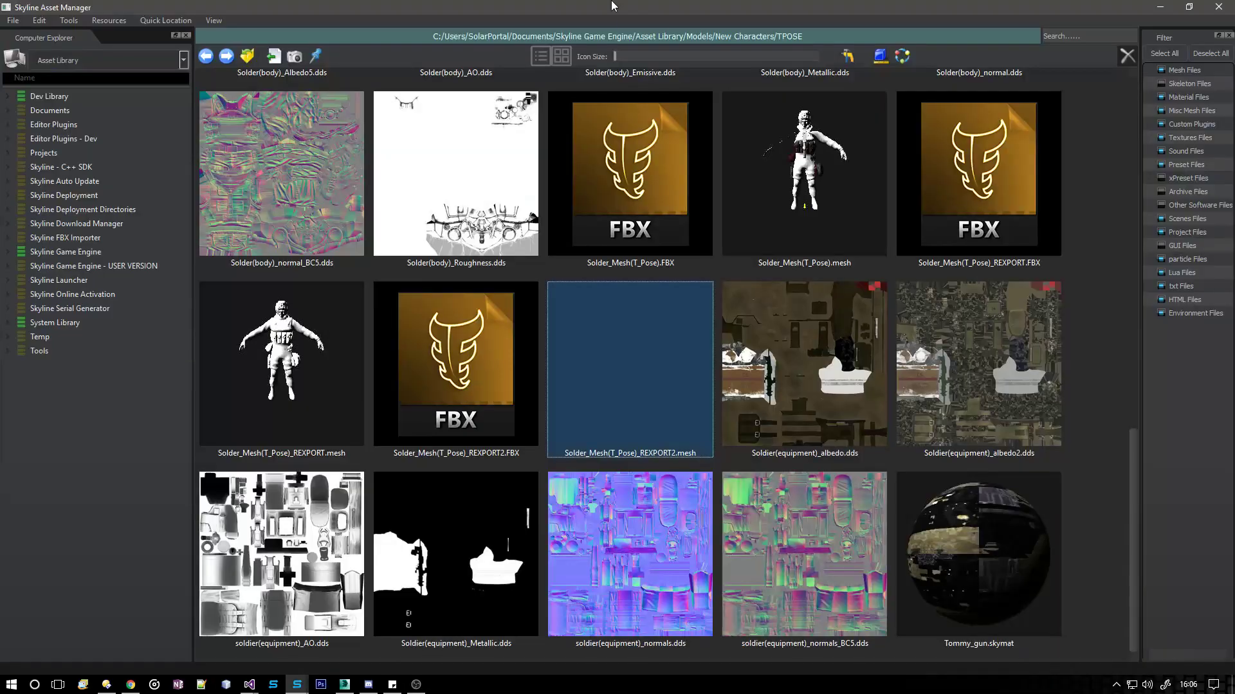
Convert Solder_Mesh(T_Pose)_REXPORT2.FBX to a mesh file.
right_click(950, 180)
click(975, 195)
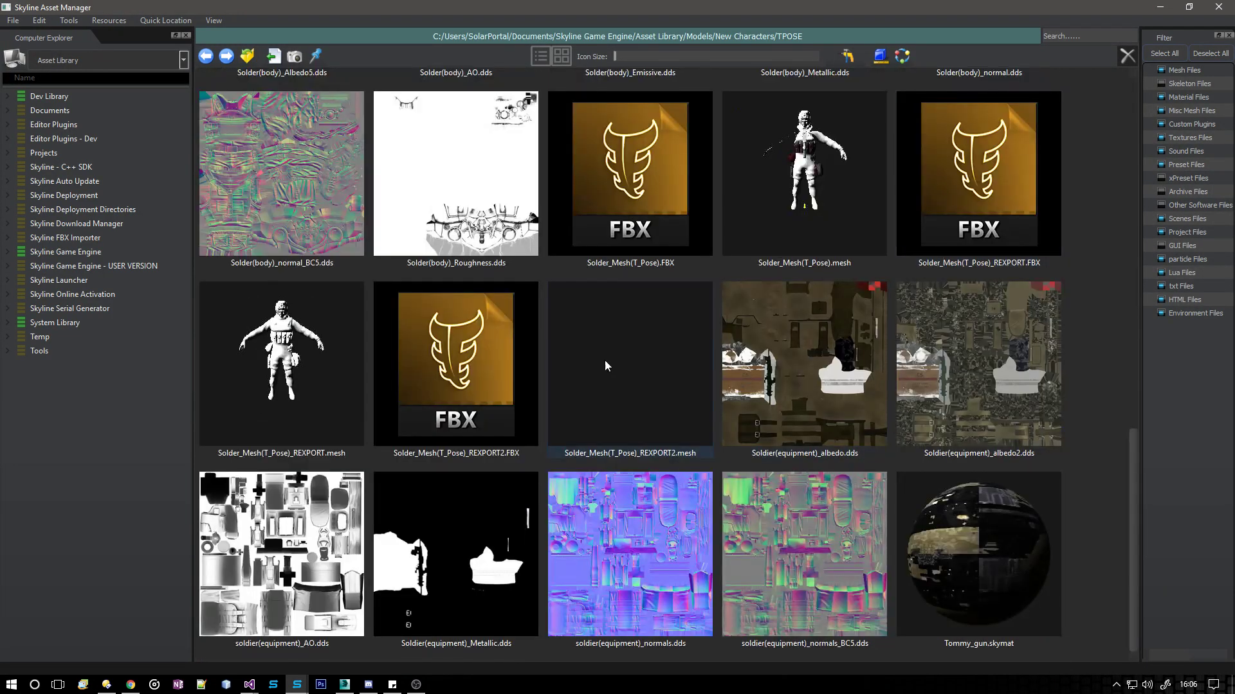
right_click(516, 377)
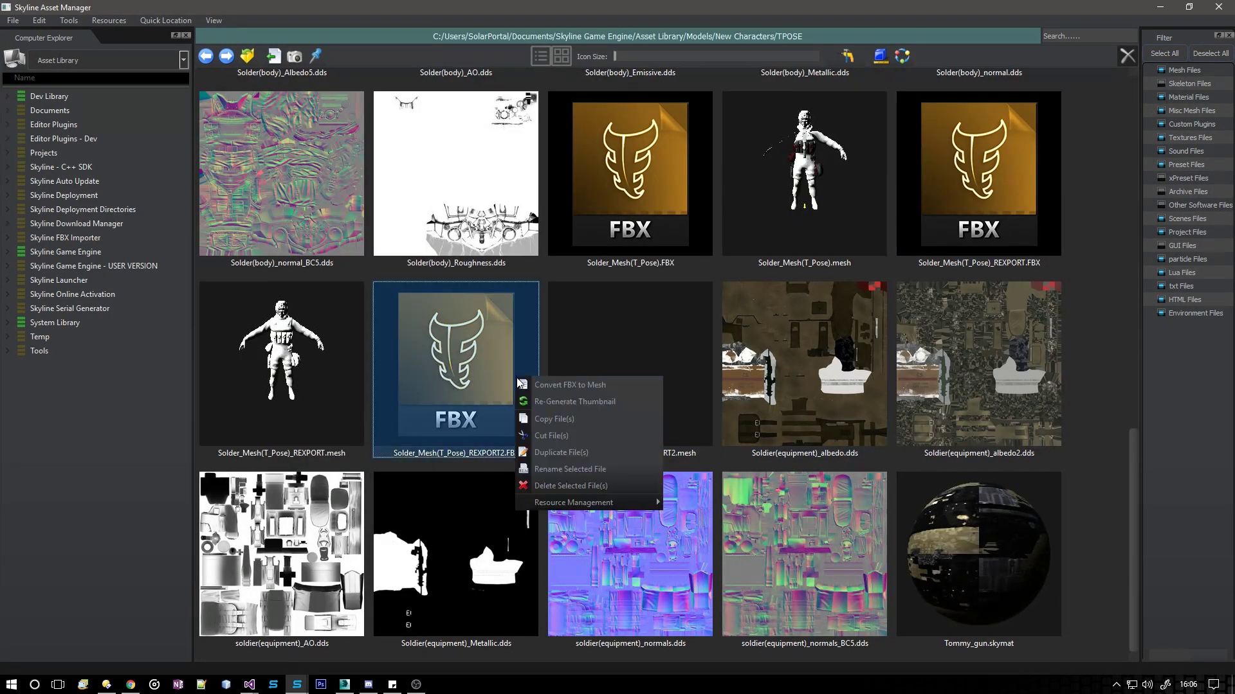
click(542, 384)
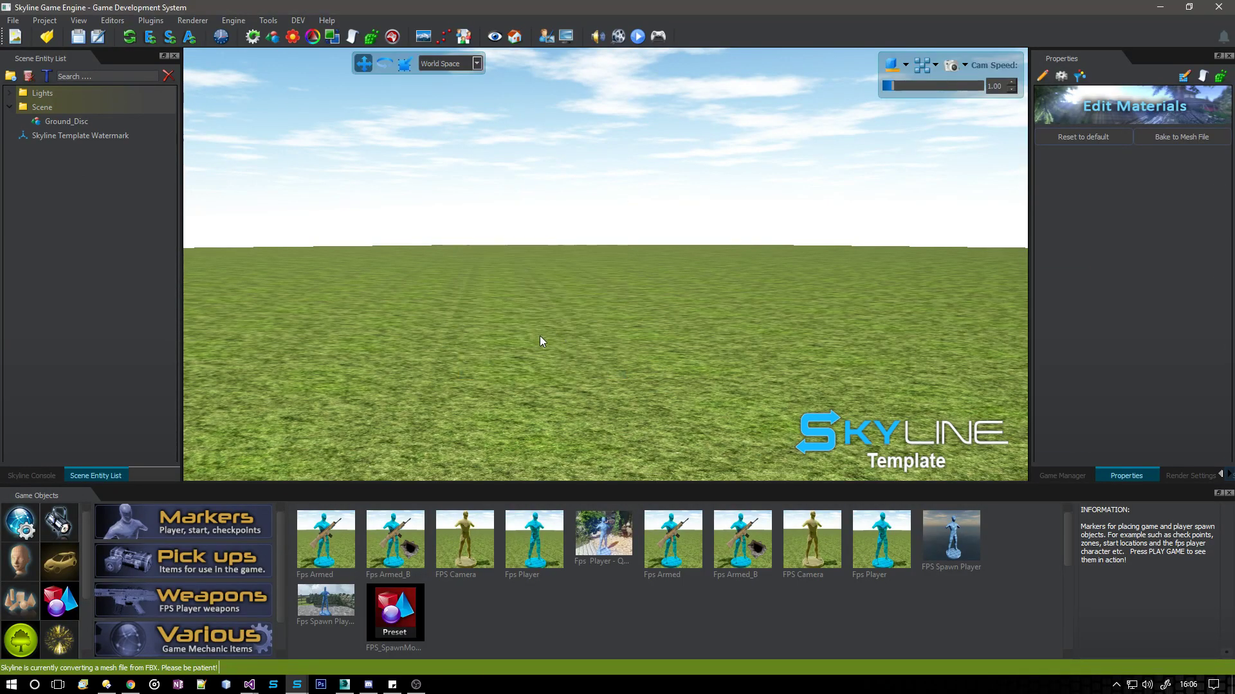
Place the converted Solder_Mesh(T_Pose)_REXPORT2 mesh in the scene, framed close up, and play its animation.
key(w)
mouse_move(602, 282)
right_down()
mouse_move(585, 271)
mouse_move(599, 280)
right_up()
click(617, 38)
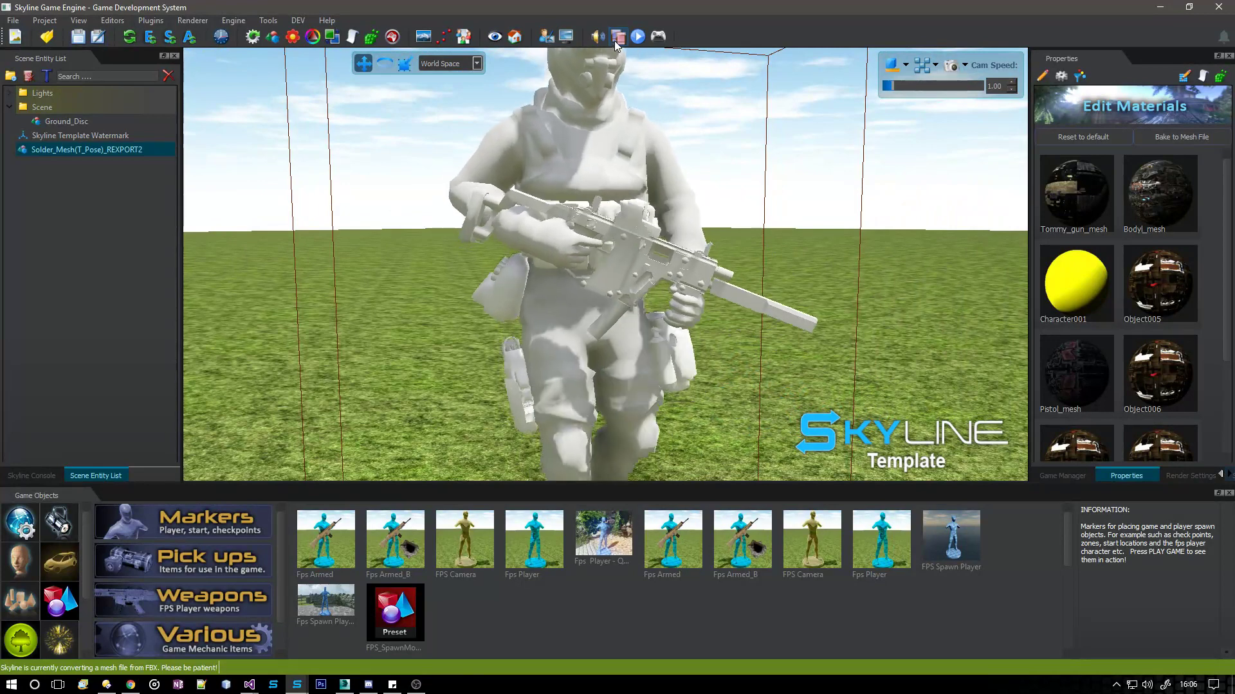
Reset the materials of the placed soldier mesh to default.
click(108, 686)
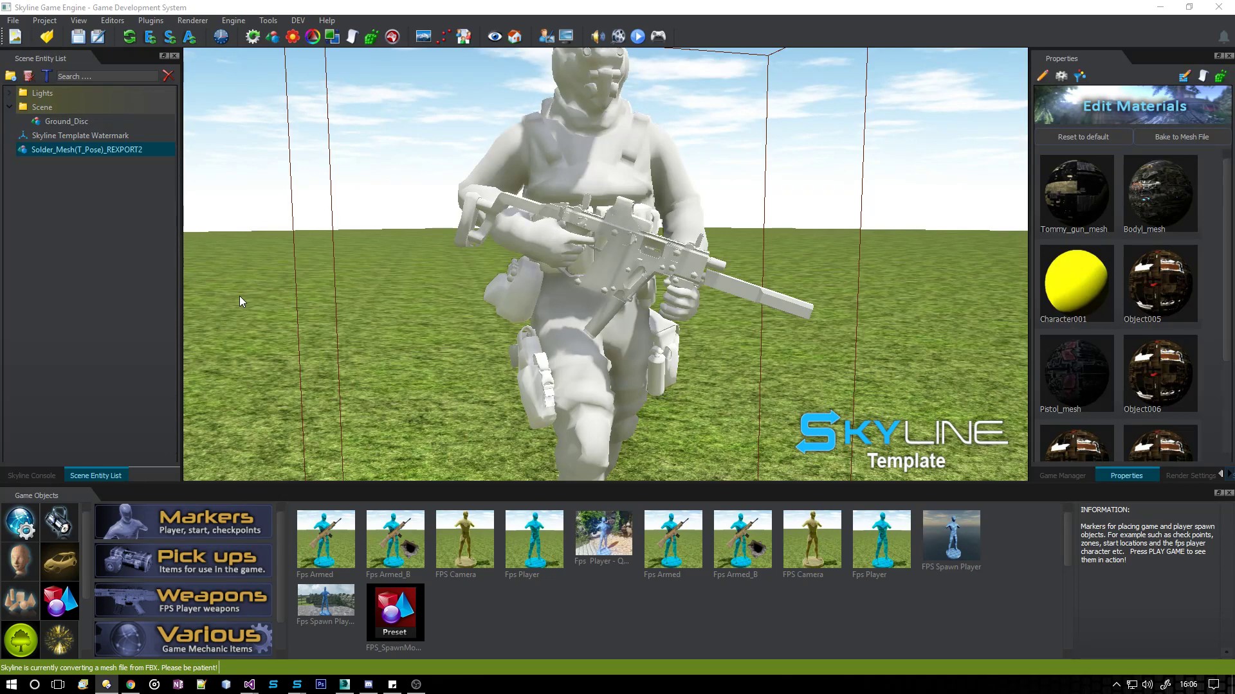
click(150, 38)
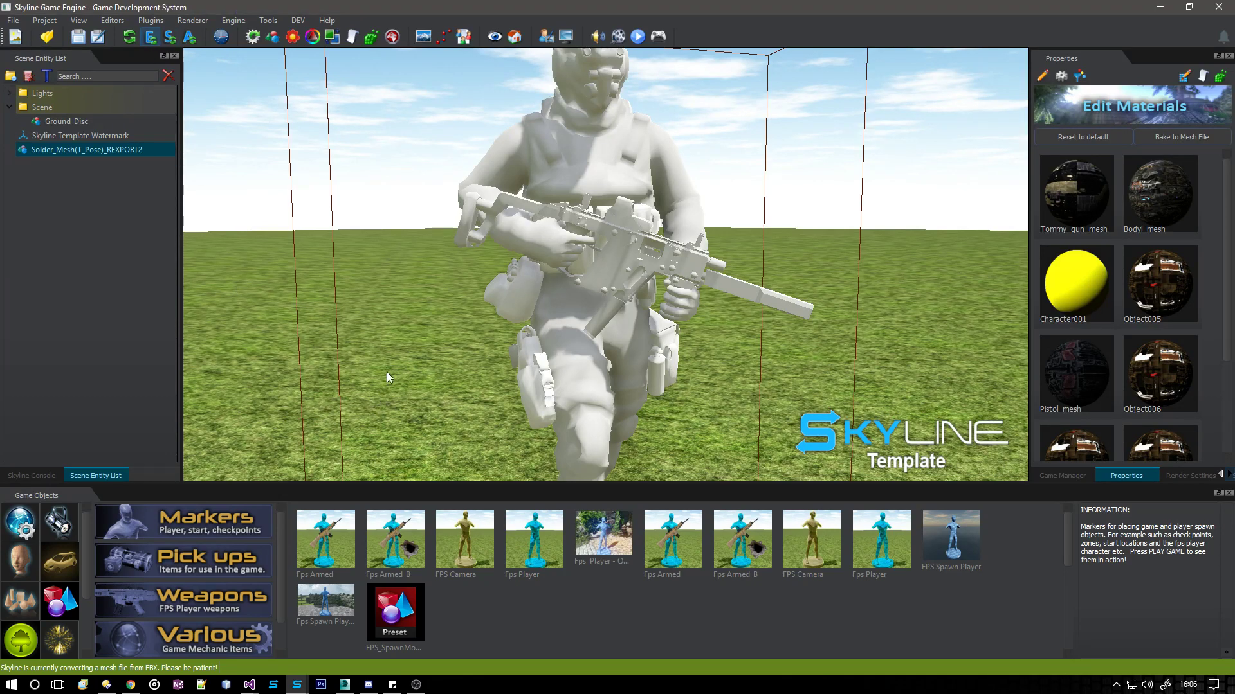
click(1106, 144)
click(691, 367)
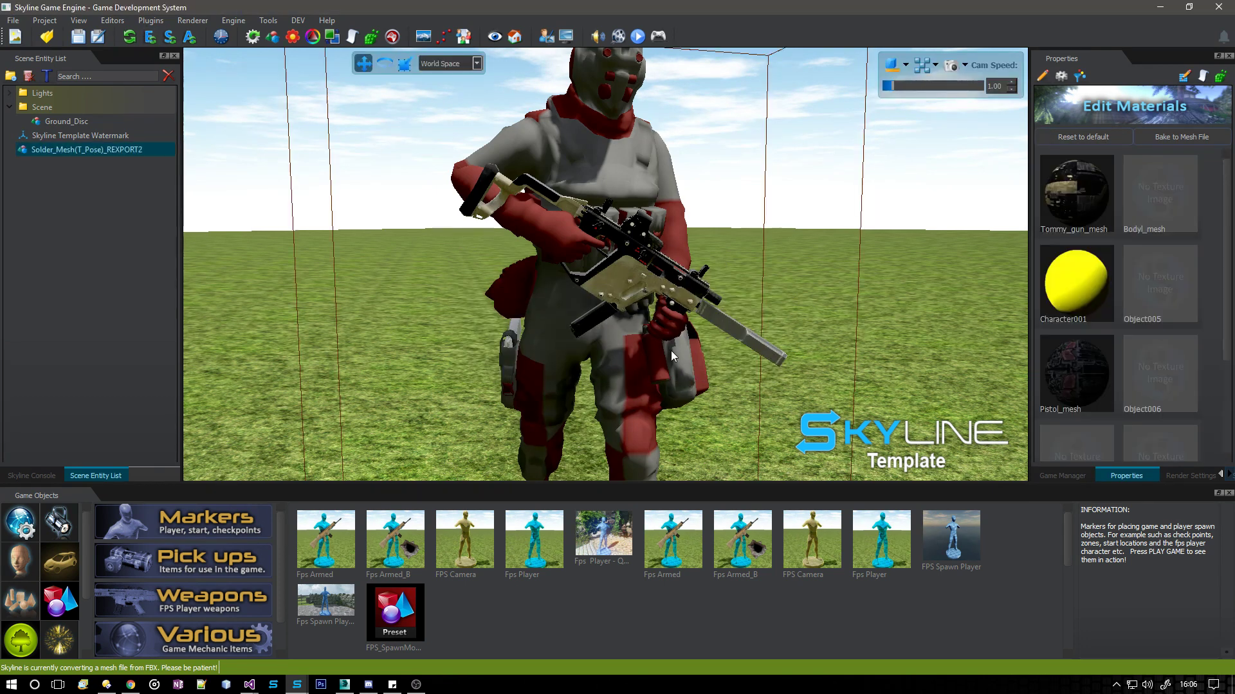
Examine the placed soldier's full body and gun animation from farther away in the scene.
click(315, 217)
key(s)
right_drag(388, 240, 500, 292)
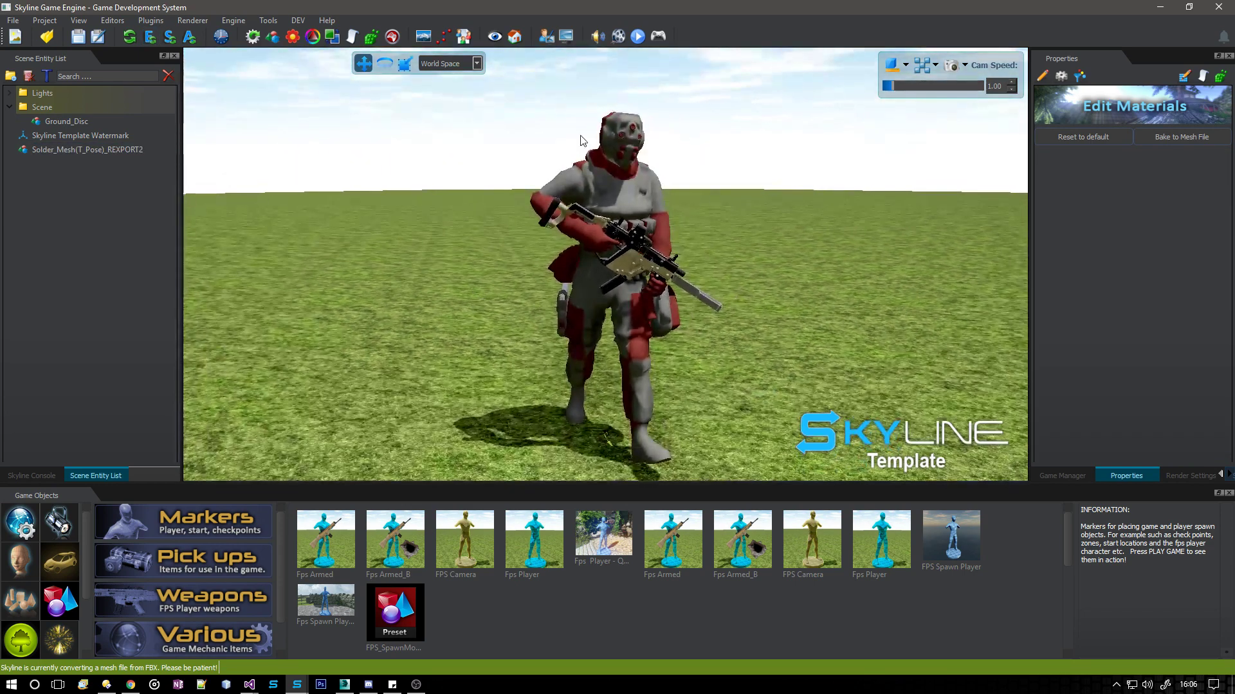
click(617, 207)
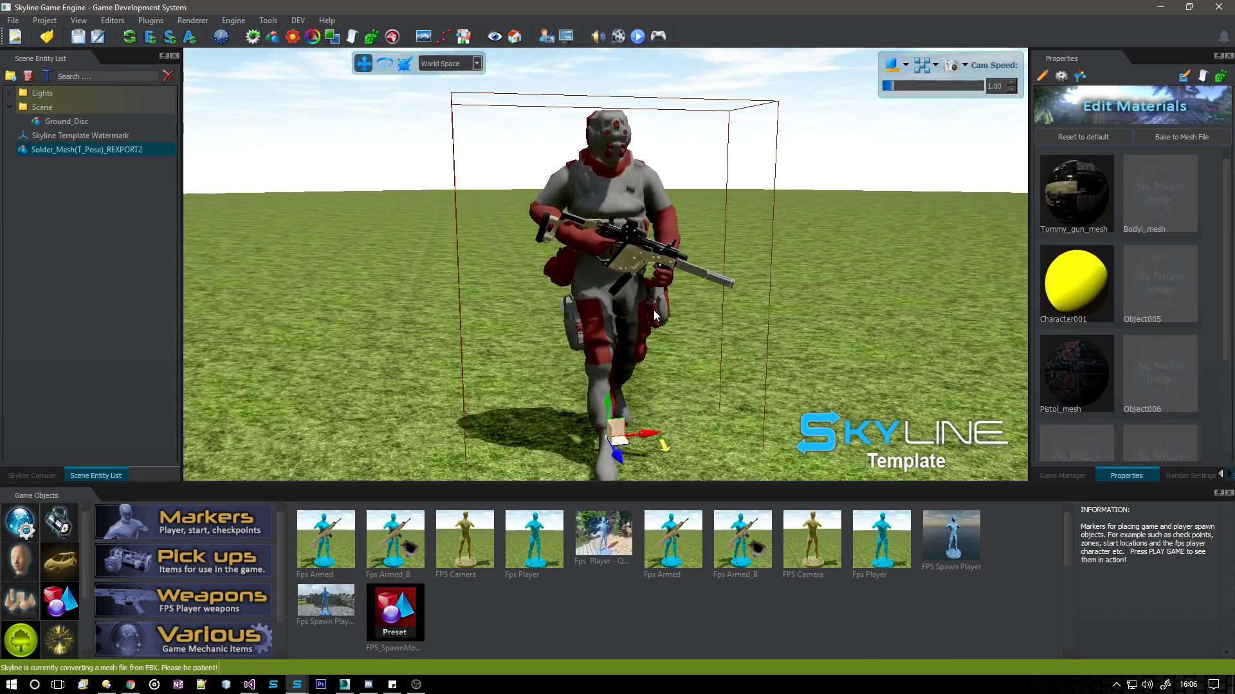
click(576, 61)
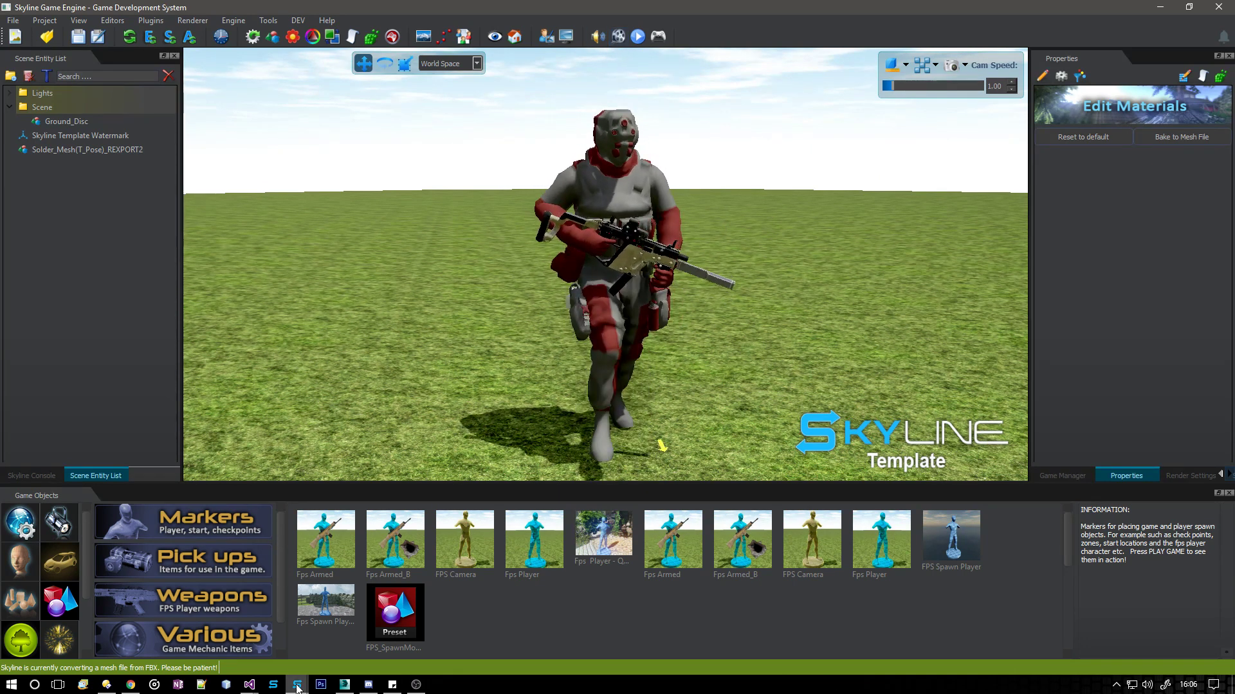
Switch to 3ds Max and unhide all objects in the soldier scene without unhiding the layers.
click(346, 685)
middle_drag(727, 579, 727, 397)
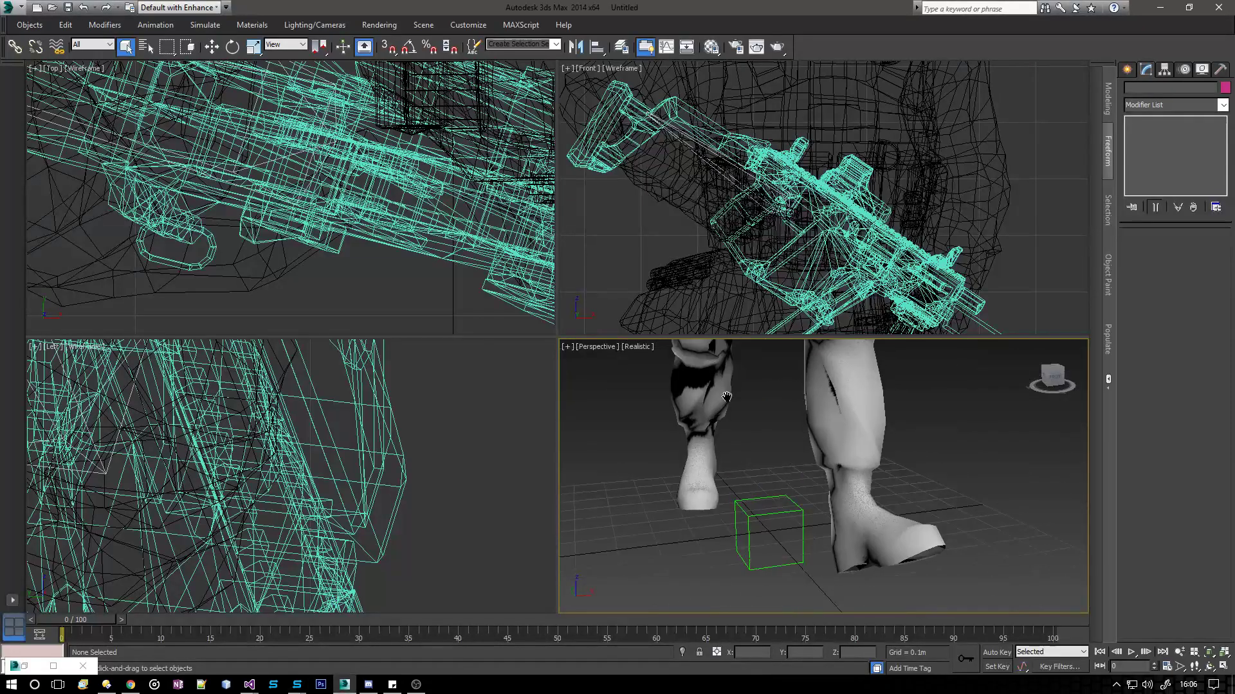
right_click(774, 477)
click(803, 419)
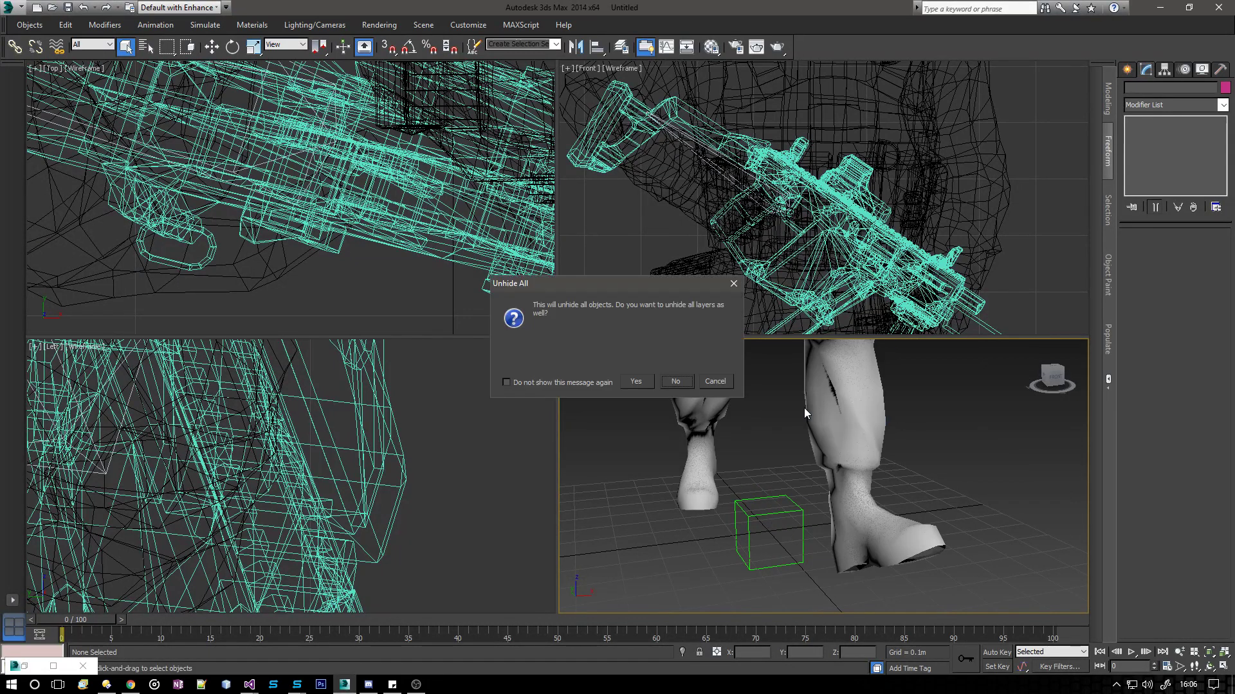
click(673, 381)
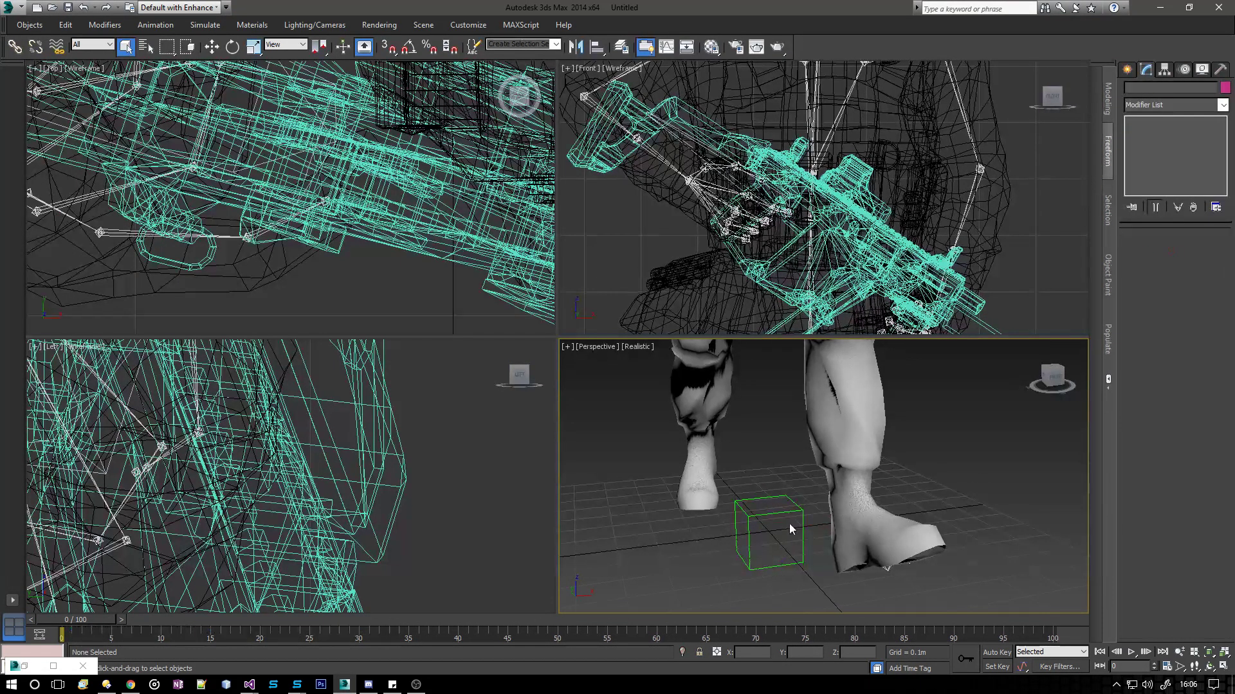
Export the whole scene as FBX with animation included, overwriting the existing Solder_Mesh(T_Pose)_REXPORT2 file.
middle_drag(825, 348, 757, 454)
scroll(783, 582, down, 8)
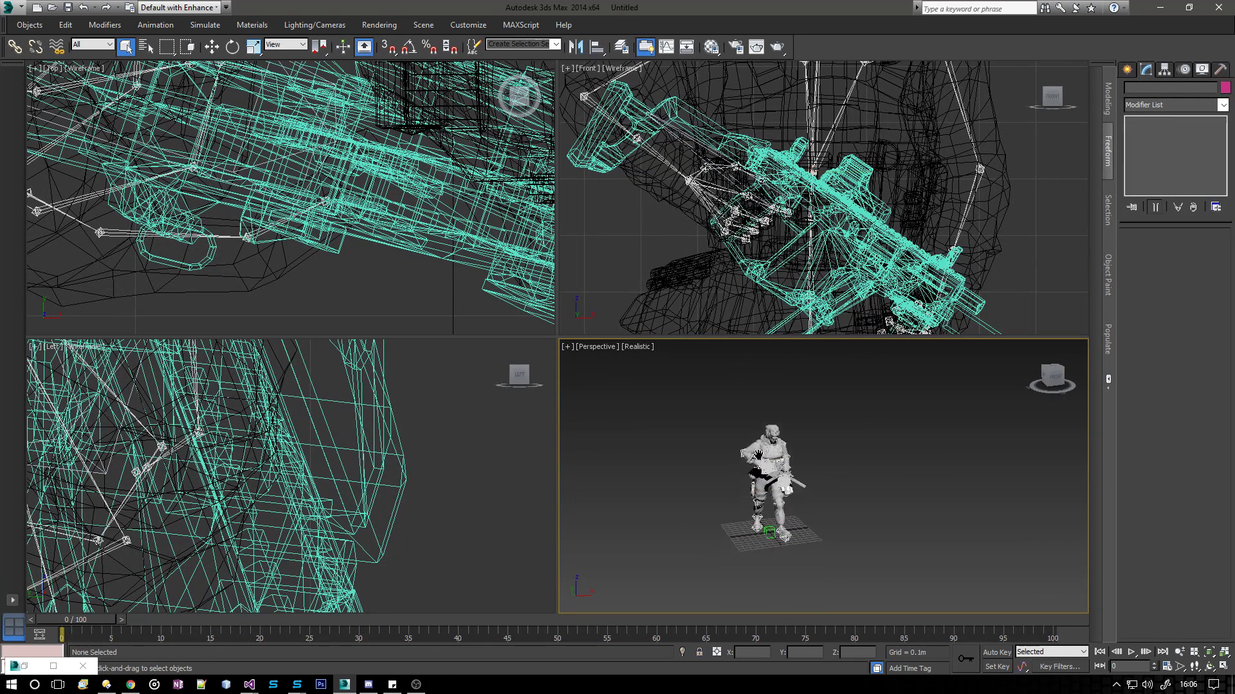
scroll(761, 480, up, 2)
click(9, 7)
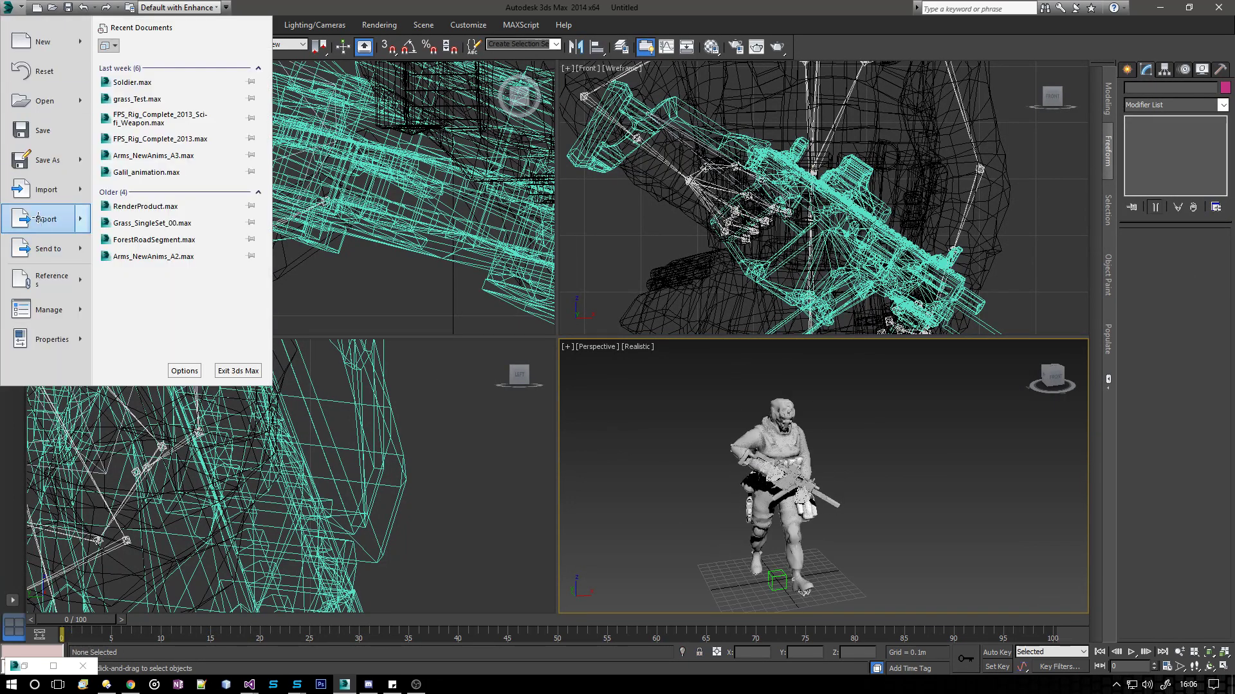
click(33, 247)
double_click(311, 86)
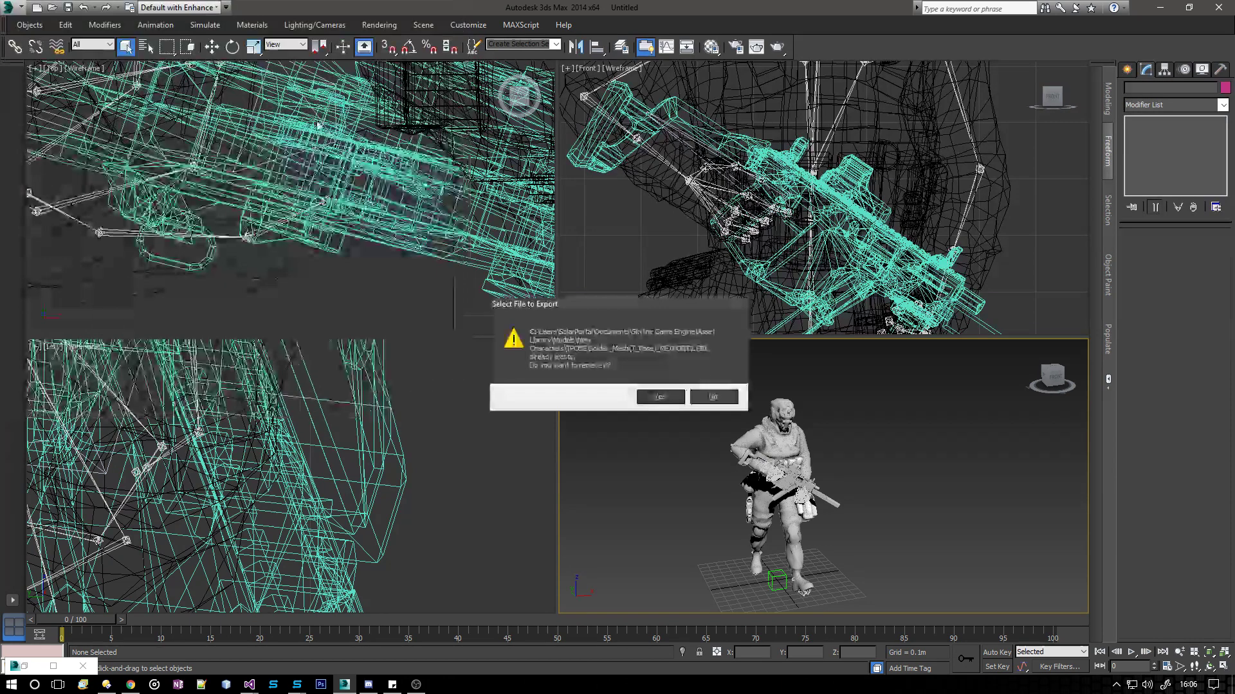
click(658, 401)
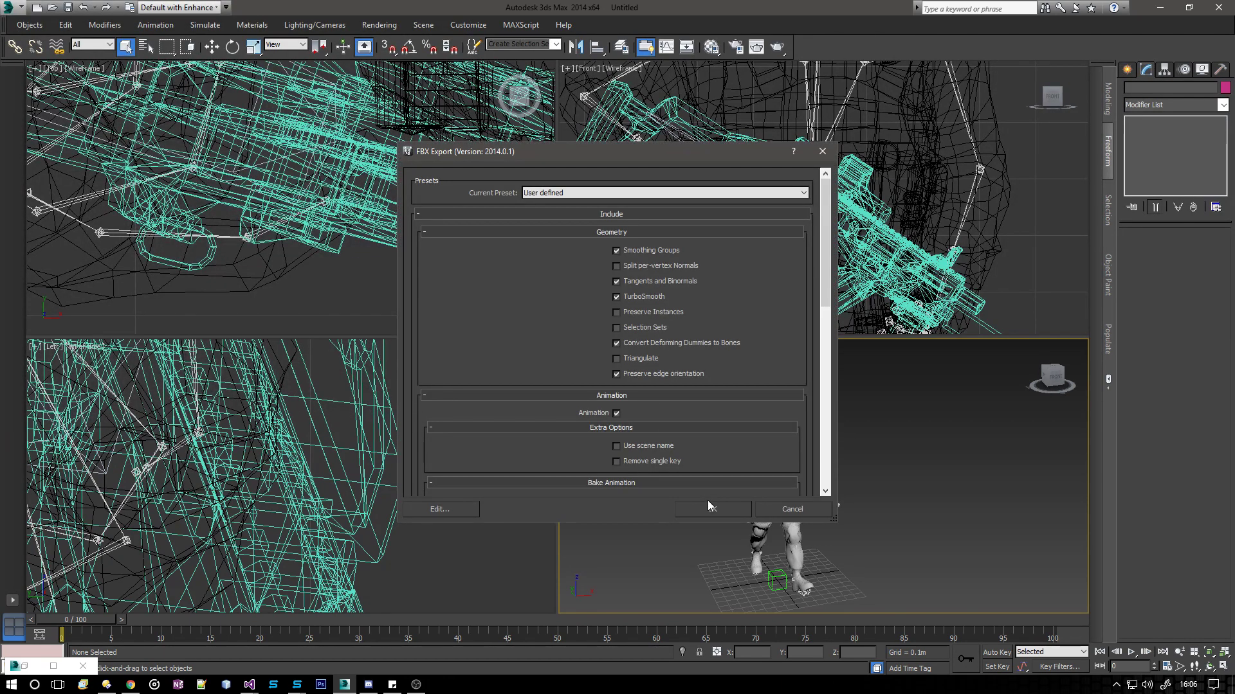
click(711, 508)
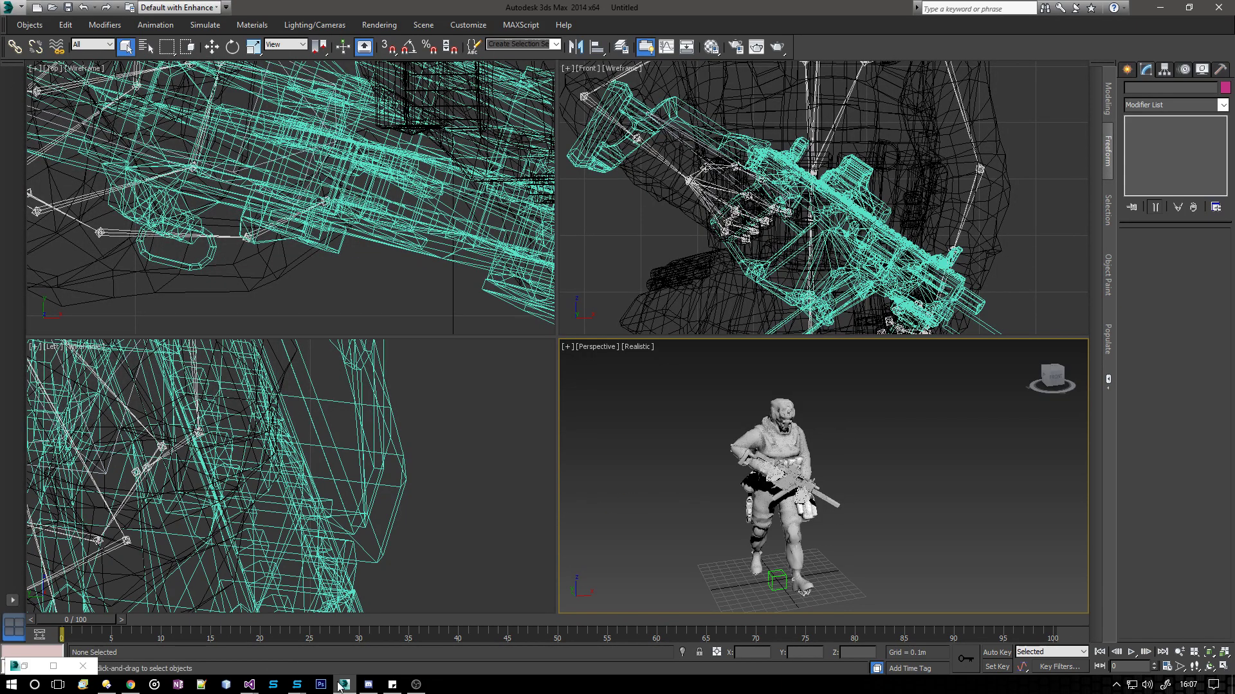
Switch back to Skyline and examine the placed soldier's materials and gun up close.
mouse_move(344, 687)
mouse_move(299, 688)
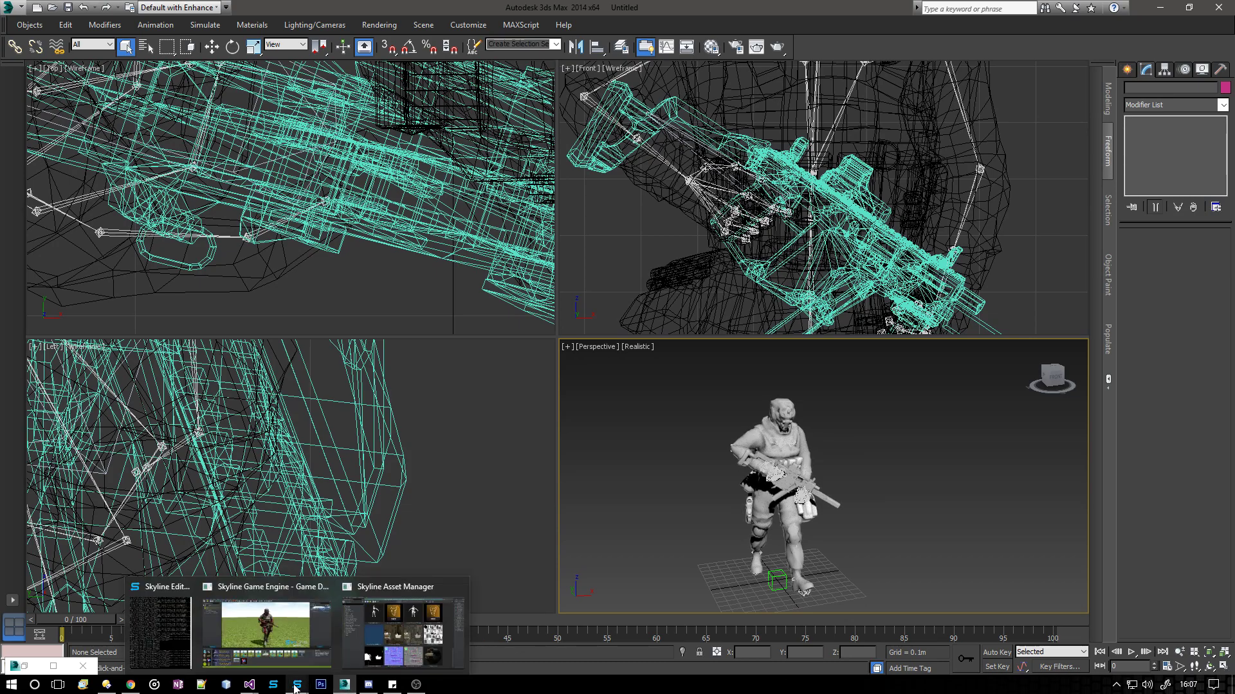
click(321, 620)
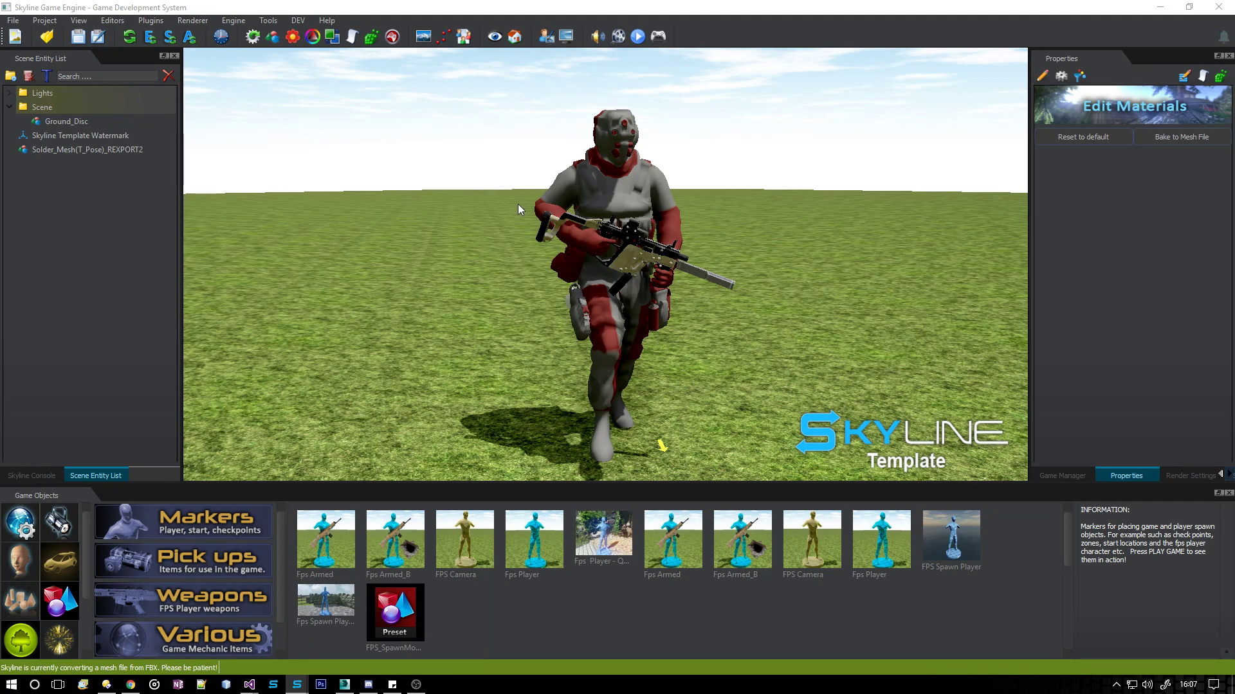
click(589, 202)
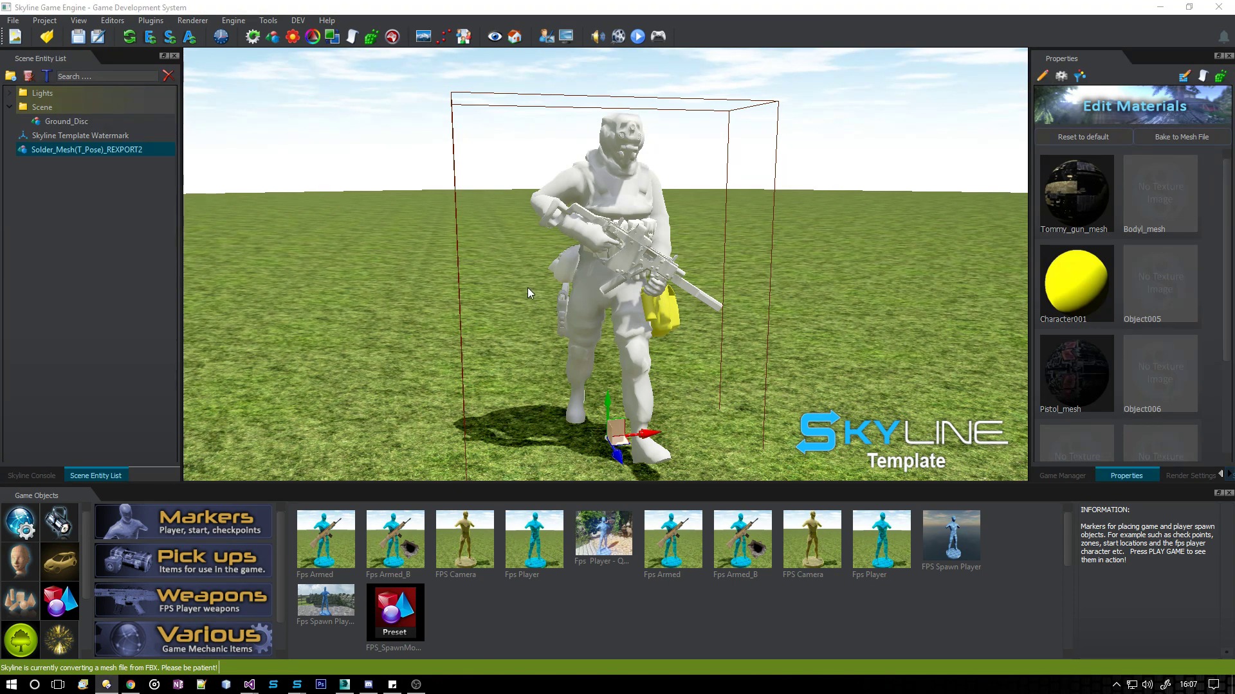
click(391, 263)
right_drag(618, 302, 619, 294)
scroll(621, 295, up, 5)
scroll(621, 297, down, 2)
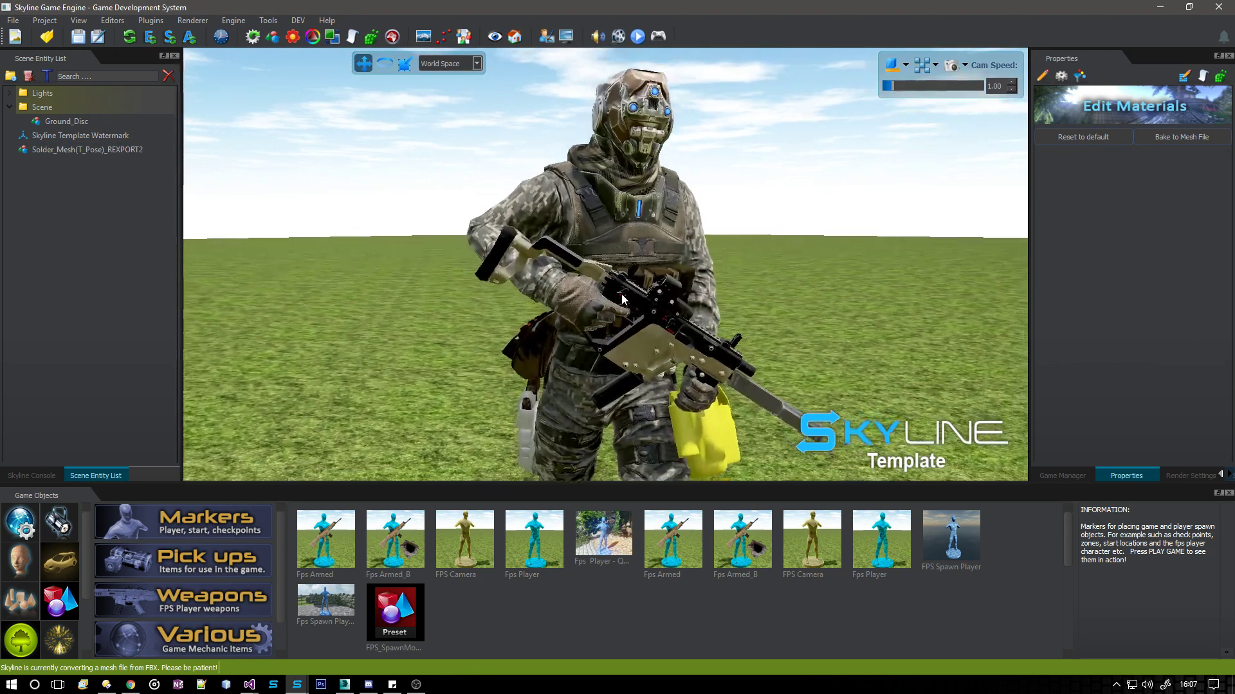
click(633, 240)
click(621, 38)
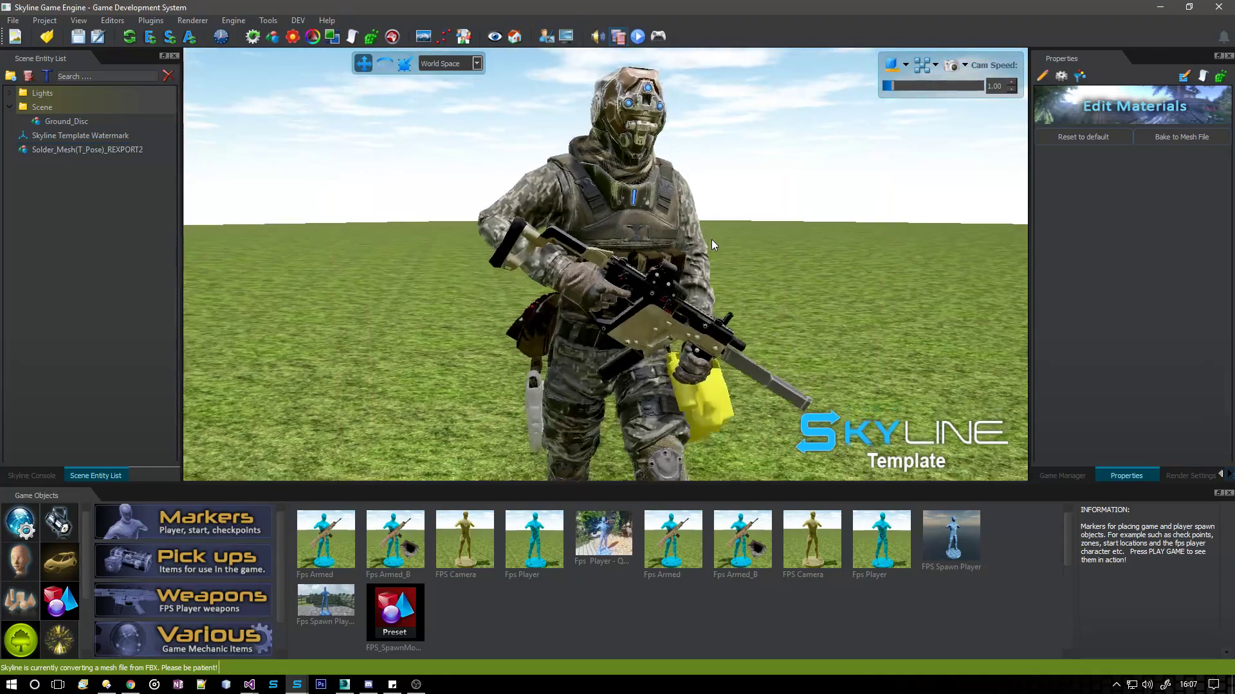